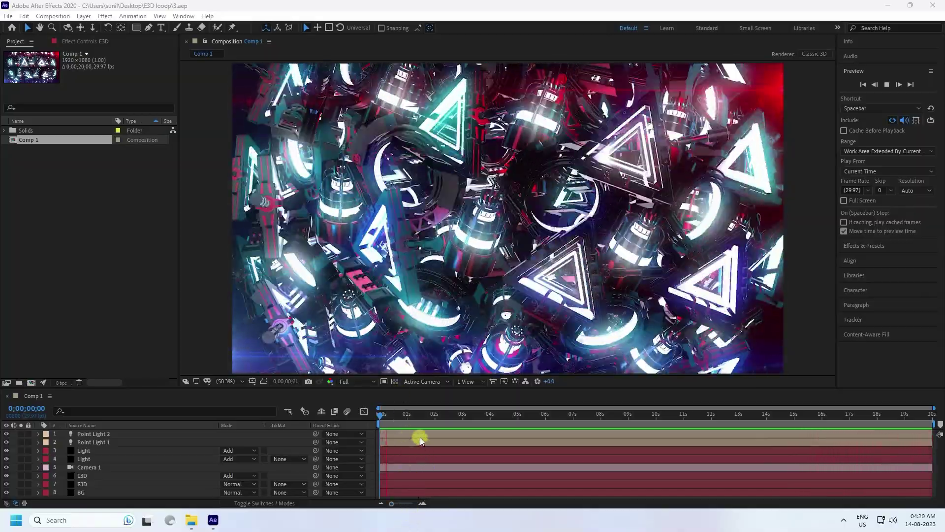
Stop the preview and create a new 20-second composition, Comp 2.
click(414, 417)
click(46, 16)
click(50, 24)
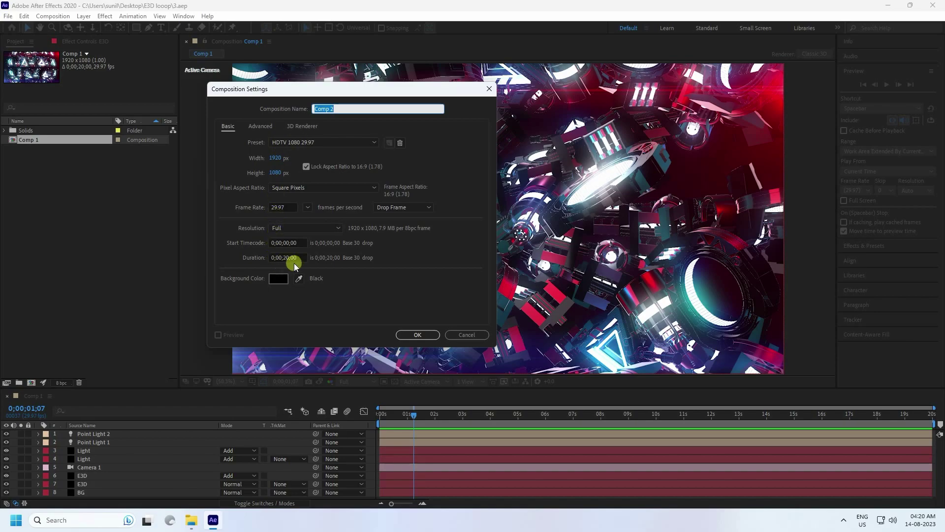
click(420, 334)
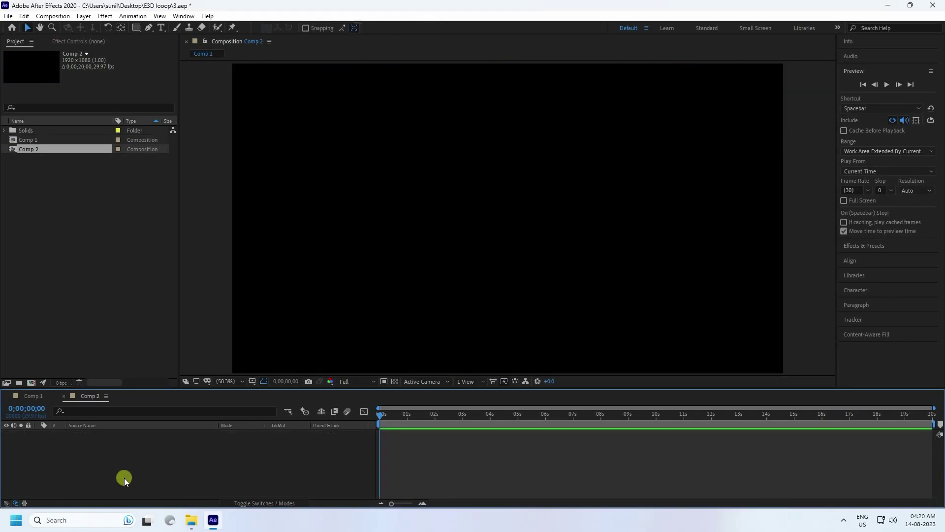
Add a black 1920×1080 solid layer named E3D to Comp 2.
drag(147, 399, 187, 472)
right_click(187, 472)
click(212, 359)
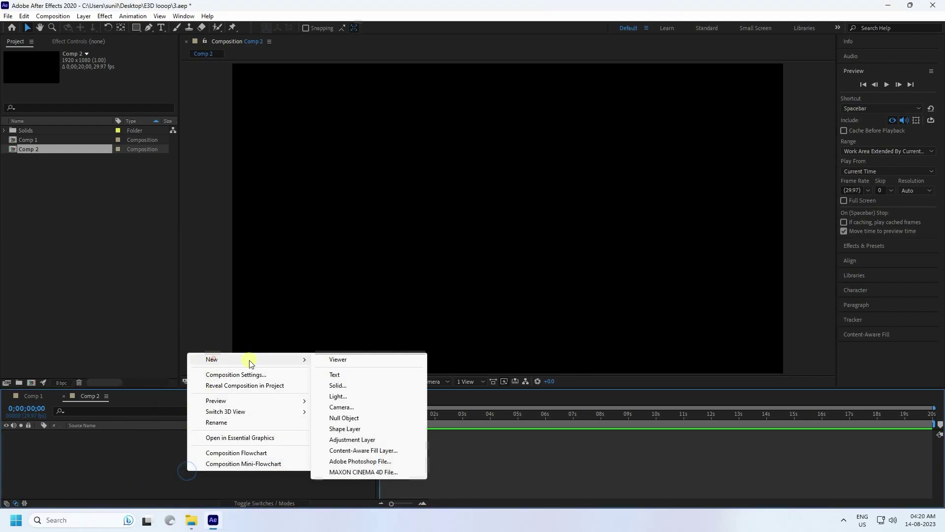
click(345, 388)
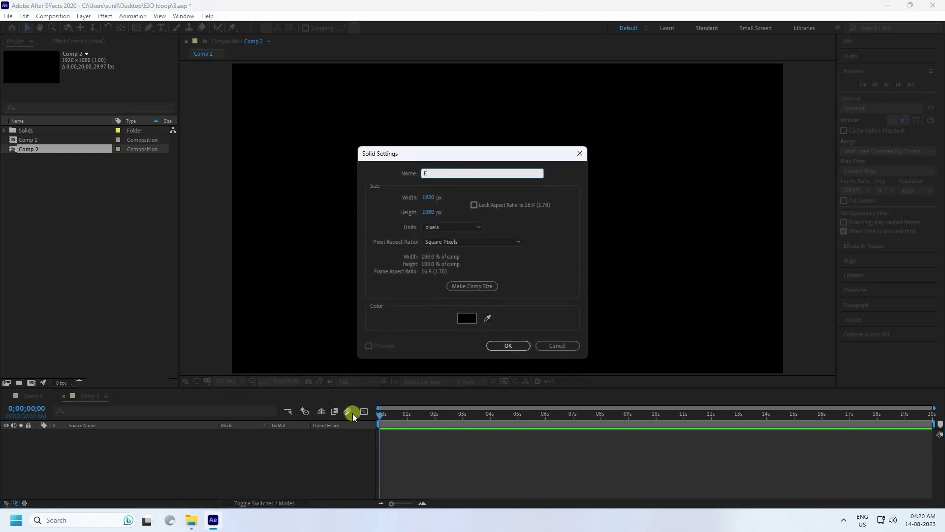
click(505, 347)
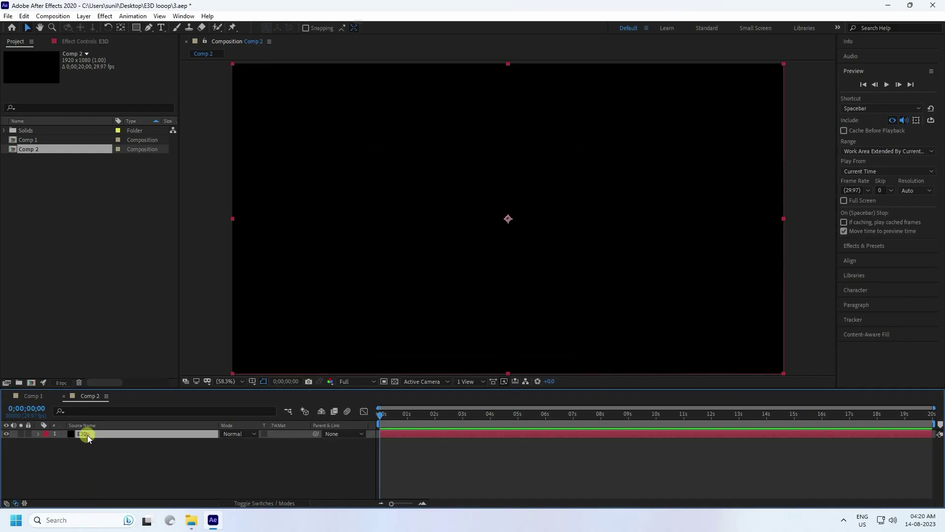
click(103, 16)
Apply Video Copilot Element to E3D and expand the Motion_Design_2 > Tech_Components models.
mouse_move(148, 325)
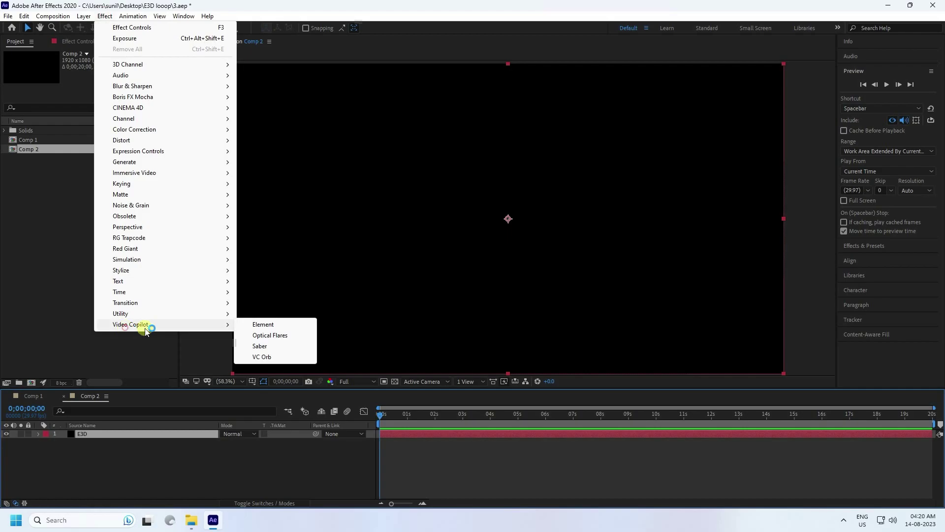
click(273, 326)
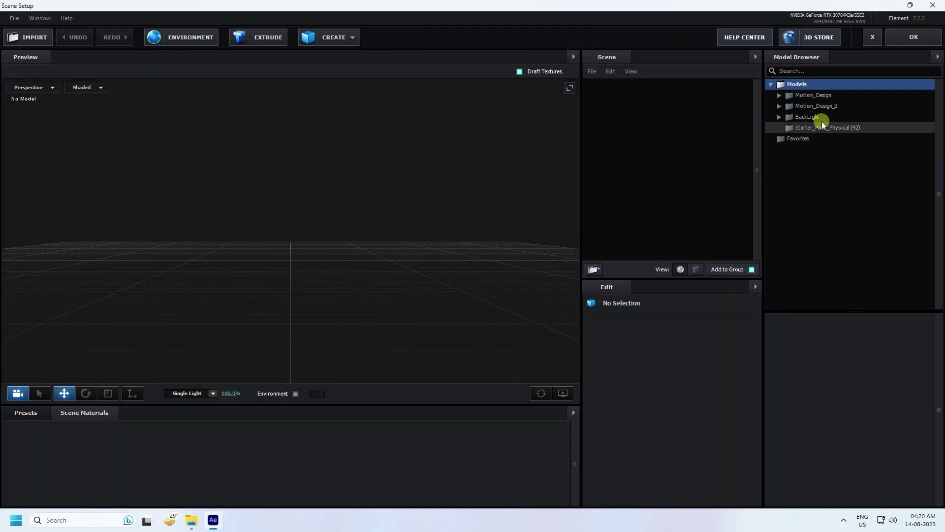
double_click(821, 106)
scroll(816, 253, down, 3)
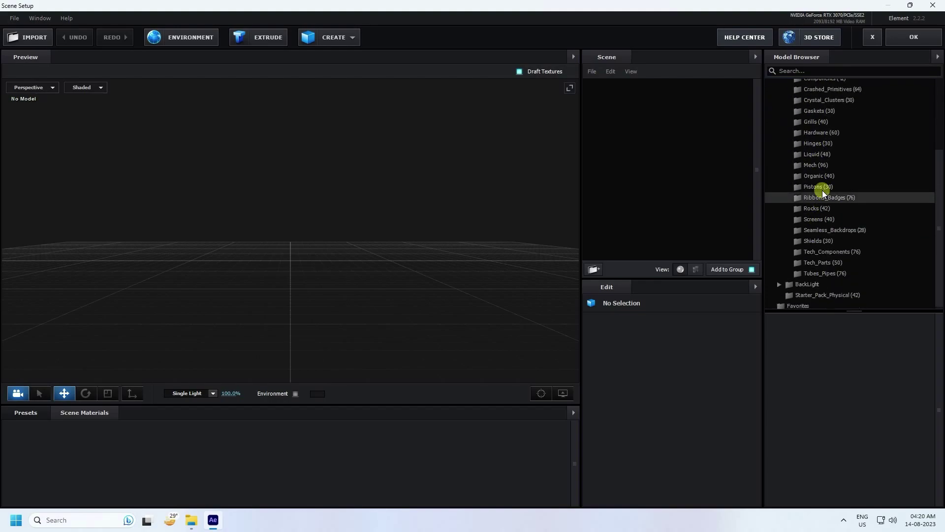
click(818, 253)
Add the Tech_Reactor_01 model to the Element scene.
scroll(838, 397, down, 2)
scroll(838, 400, down, 1)
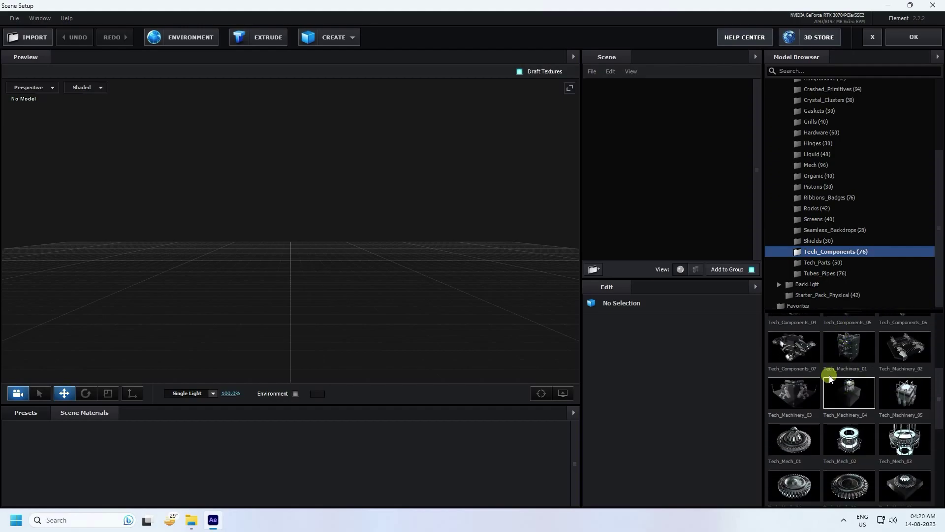
scroll(865, 400, down, 2)
drag(909, 431, 292, 290)
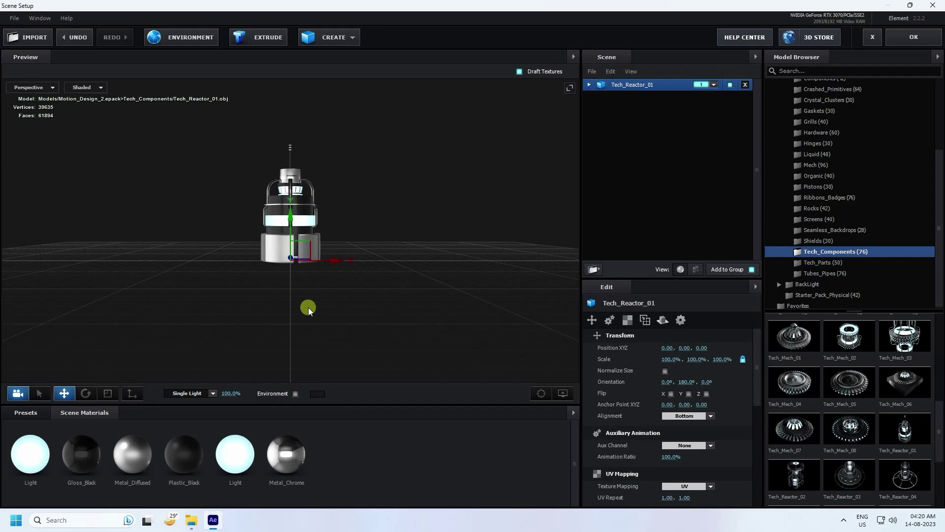
scroll(877, 422, up, 1)
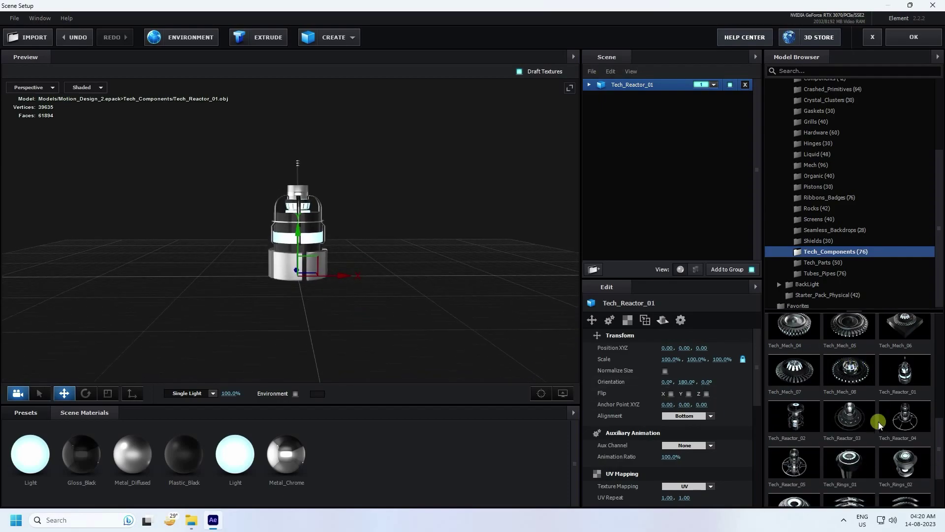
scroll(877, 421, up, 5)
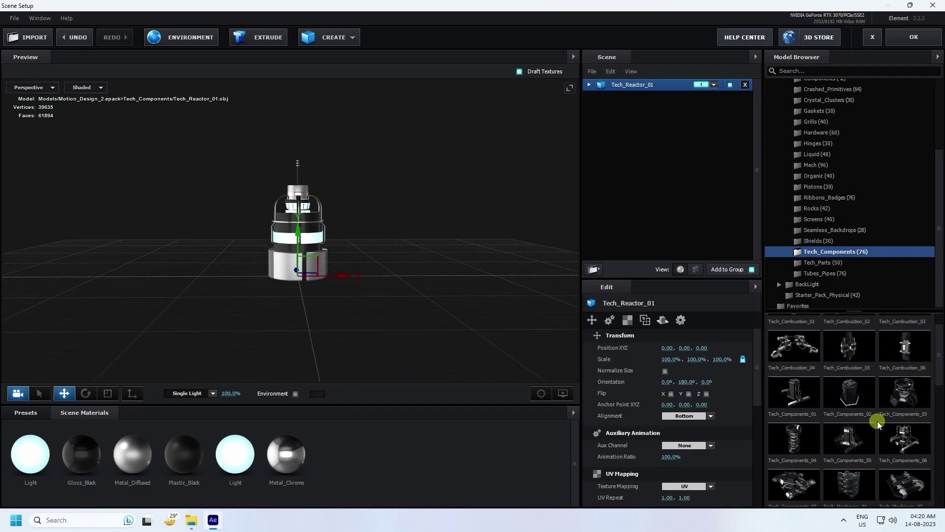
scroll(864, 409, down, 4)
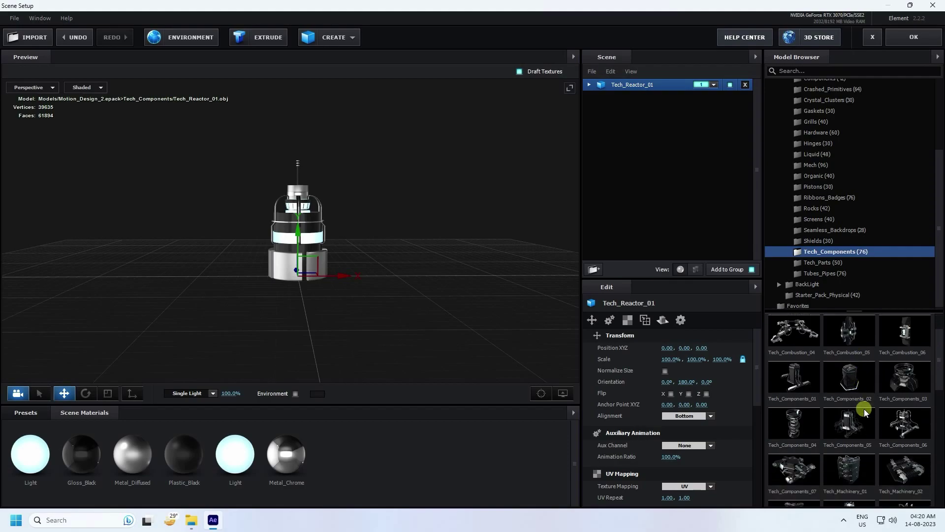
scroll(864, 408, down, 5)
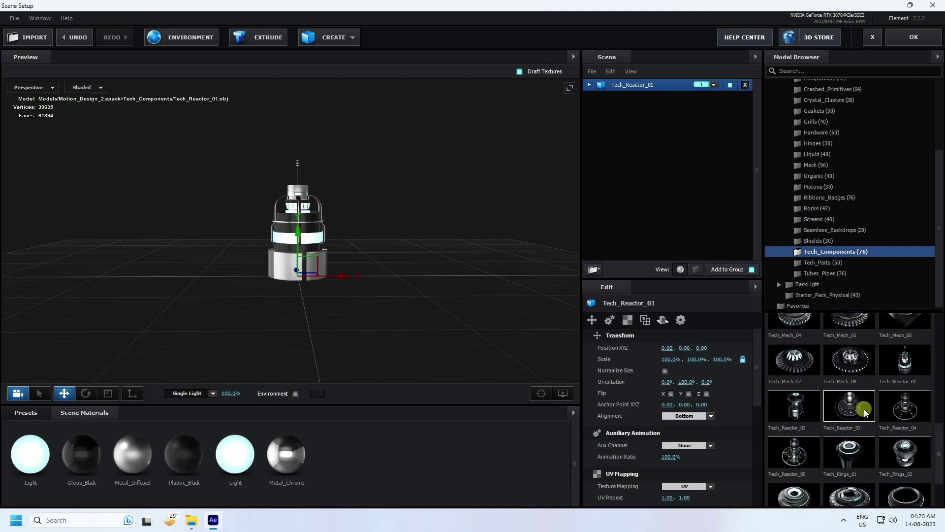
click(807, 166)
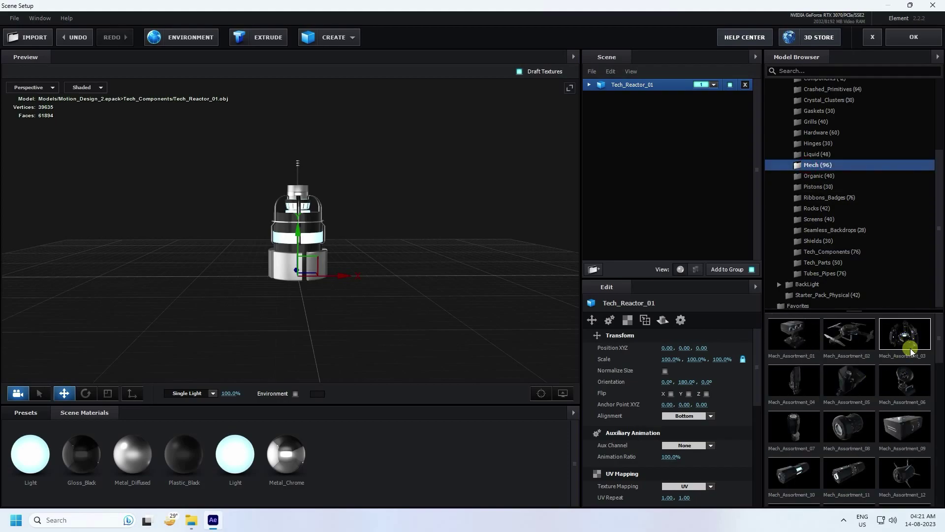
Add Mech_Assortment_21 to the reactor's right and Mech_Assortment_22 to its left.
scroll(853, 422, down, 5)
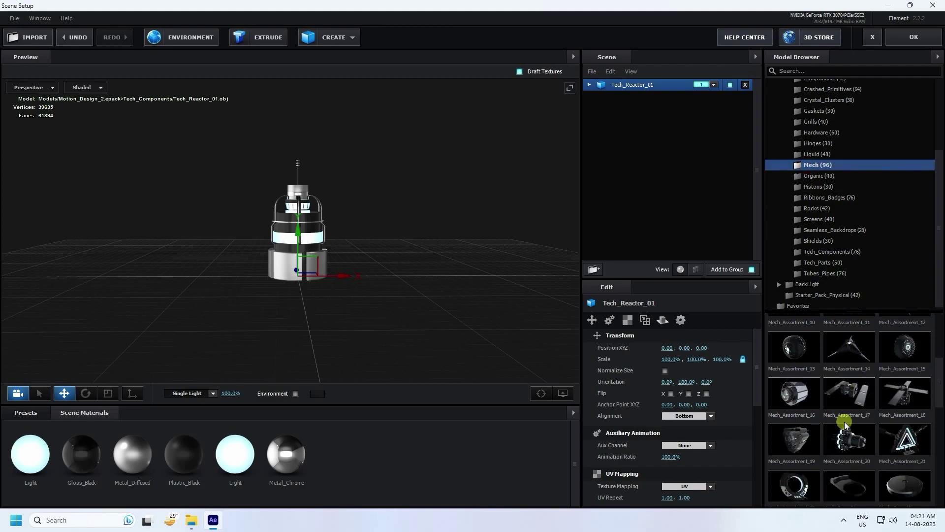
drag(892, 409, 389, 278)
drag(327, 276, 437, 276)
drag(795, 440, 195, 284)
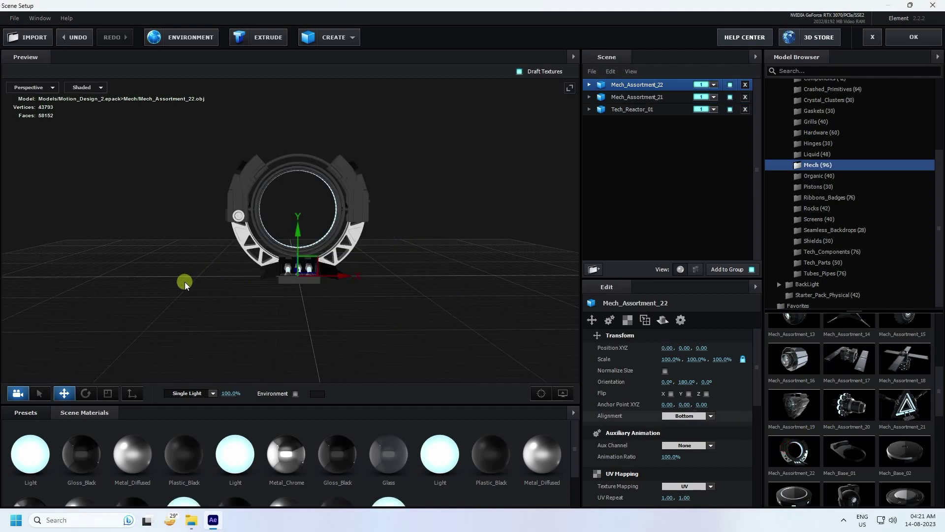
drag(348, 274, 257, 274)
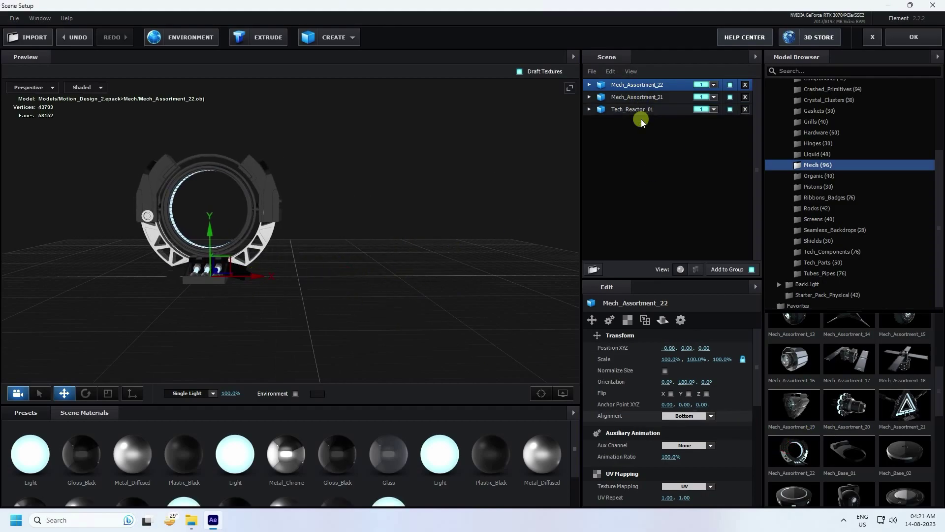
Create a Group Folder and nest the three models inside it.
click(592, 270)
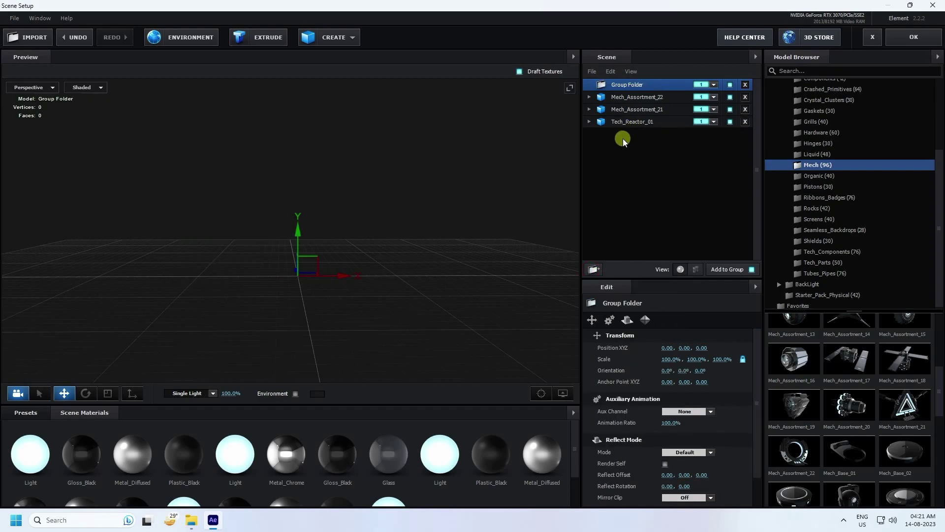
click(621, 122)
click(628, 99)
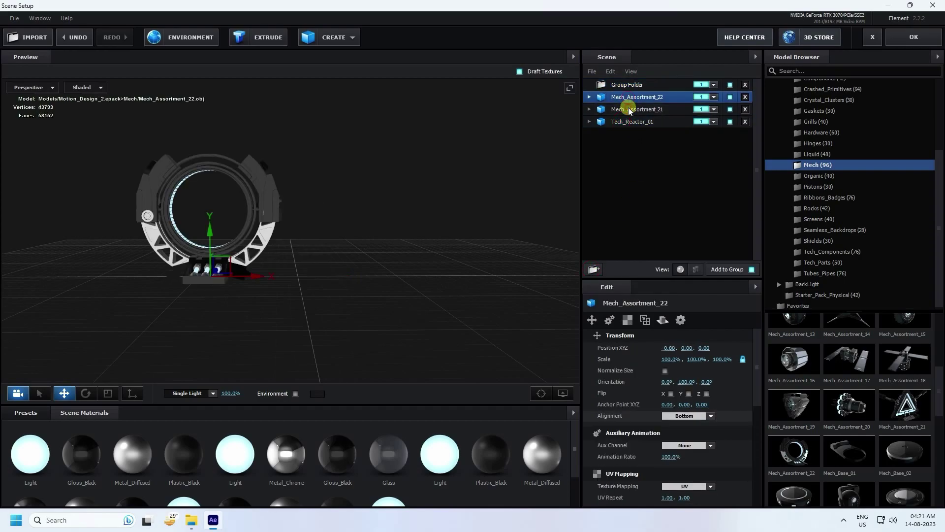
click(630, 109)
click(629, 122)
click(631, 98)
mouse_move(625, 97)
mouse_down()
mouse_move(624, 81)
mouse_move(622, 105)
mouse_move(628, 86)
mouse_up()
drag(324, 213, 354, 237)
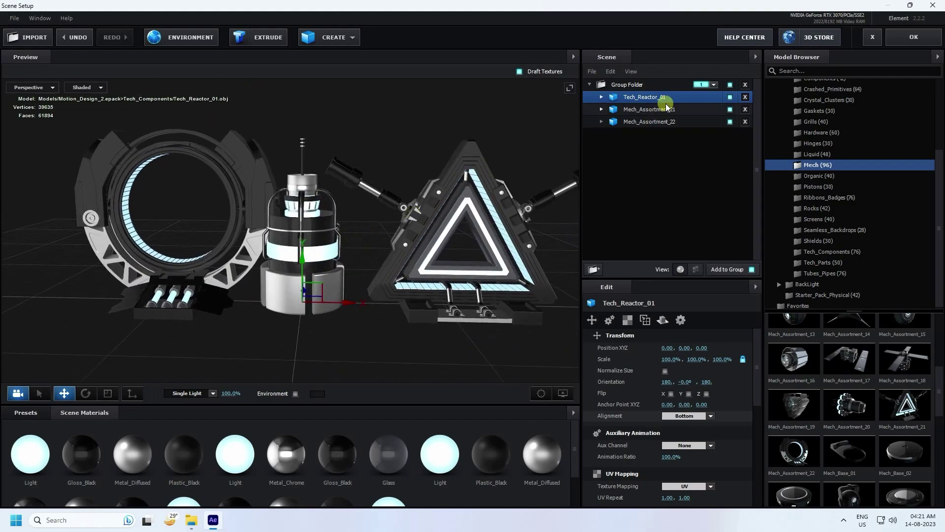
Nudge the triangle model left and push the ring model further left.
click(635, 113)
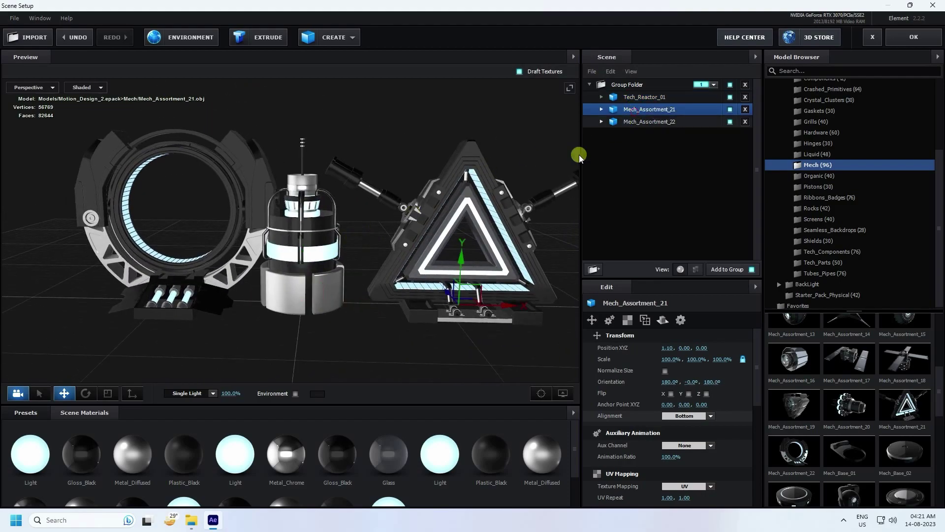
drag(501, 300, 497, 306)
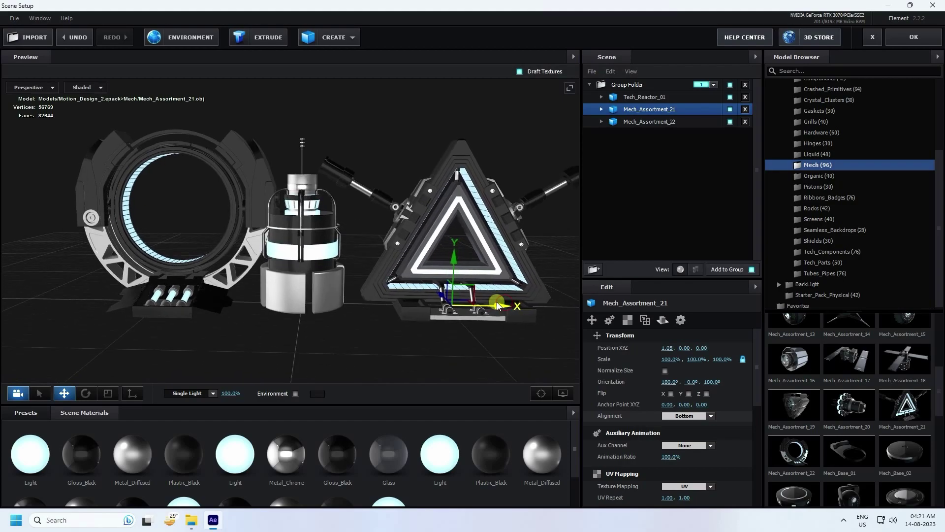
click(647, 121)
drag(225, 299, 200, 298)
drag(265, 300, 339, 321)
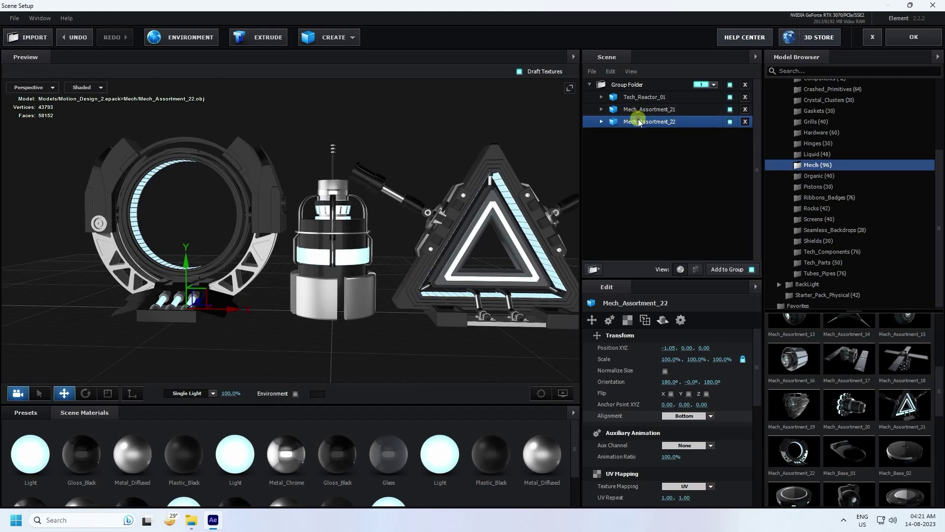
Scale the Mech_Assortment_21 triangle and Mech_Assortment_22 ring models to 60%.
click(636, 96)
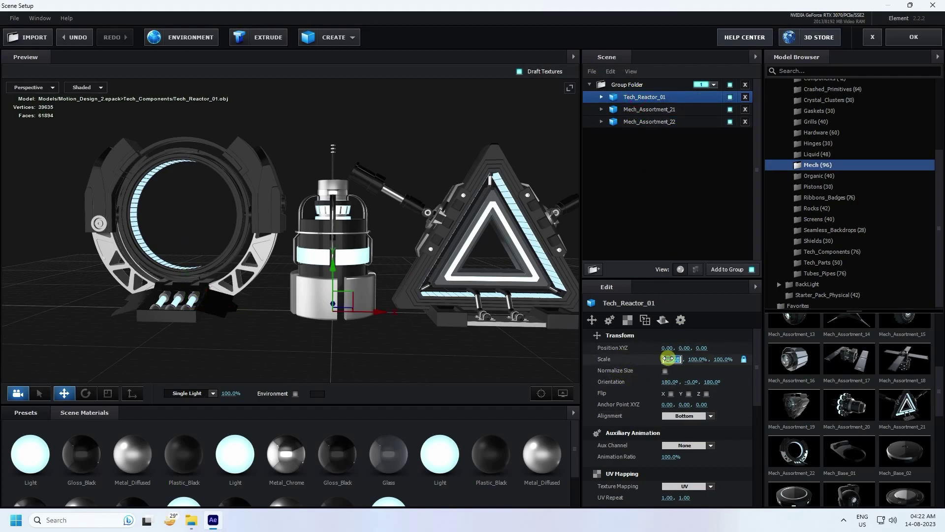
key(Return)
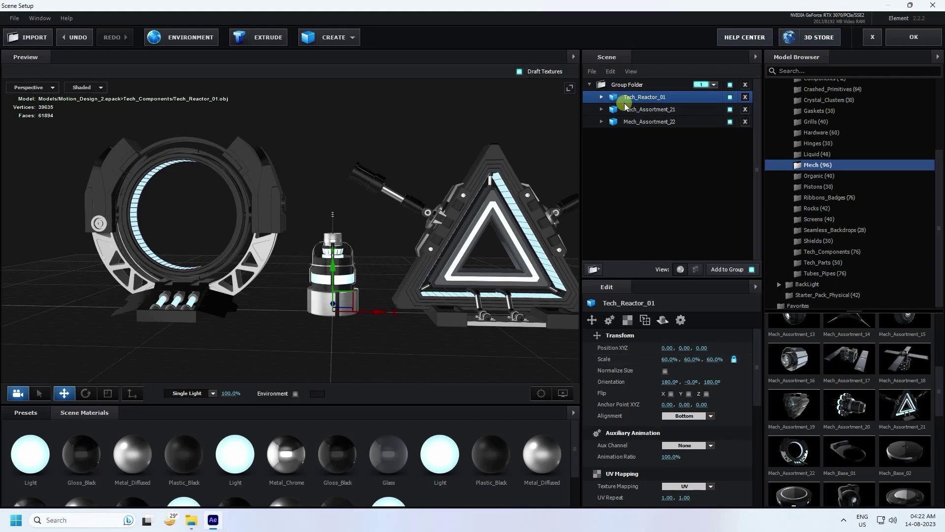
click(640, 109)
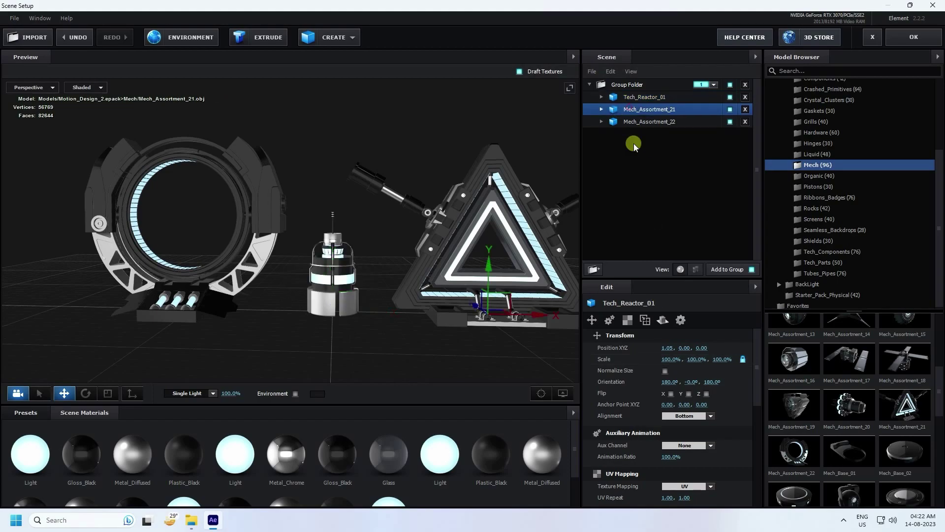
click(670, 359)
text(60)
key(Return)
click(645, 121)
click(670, 359)
text(60)
key(Return)
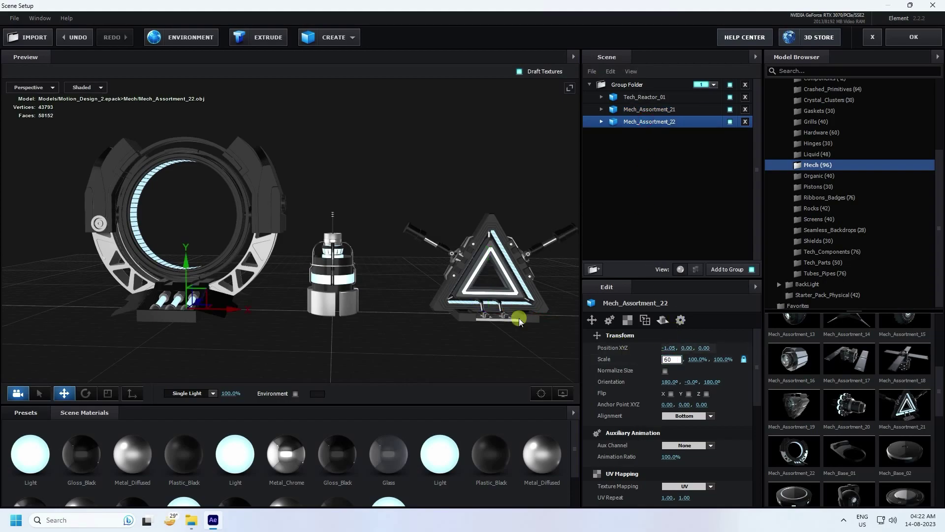
Pull the ring and triangle in beside the reactor, at X −0.60 and 0.64.
drag(227, 309, 291, 308)
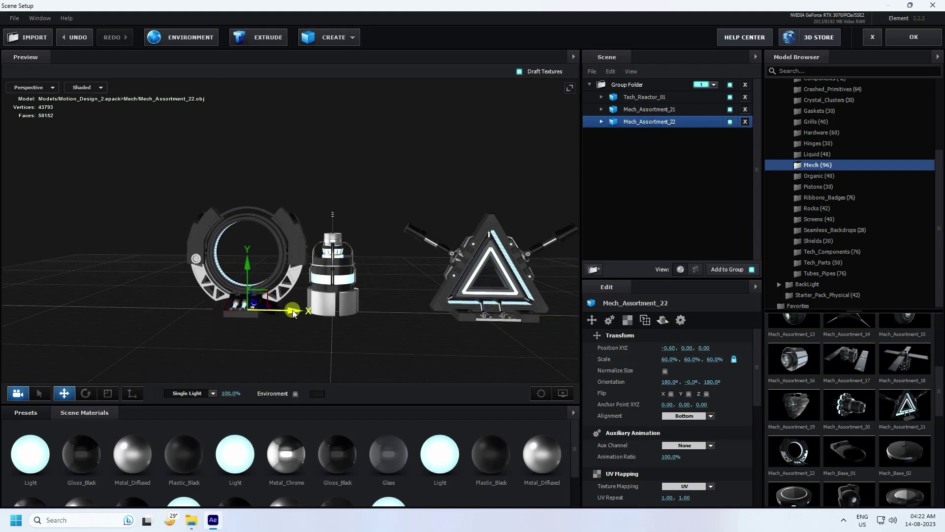
click(642, 113)
drag(535, 310, 360, 354)
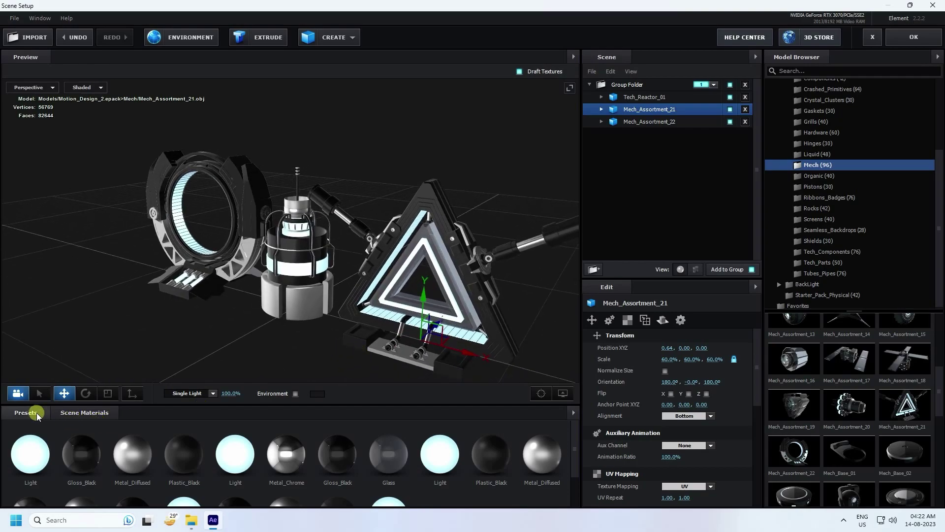
scroll(274, 350, up, 3)
Apply the Physical Gold material preset to the central reactor.
scroll(274, 349, down, 3)
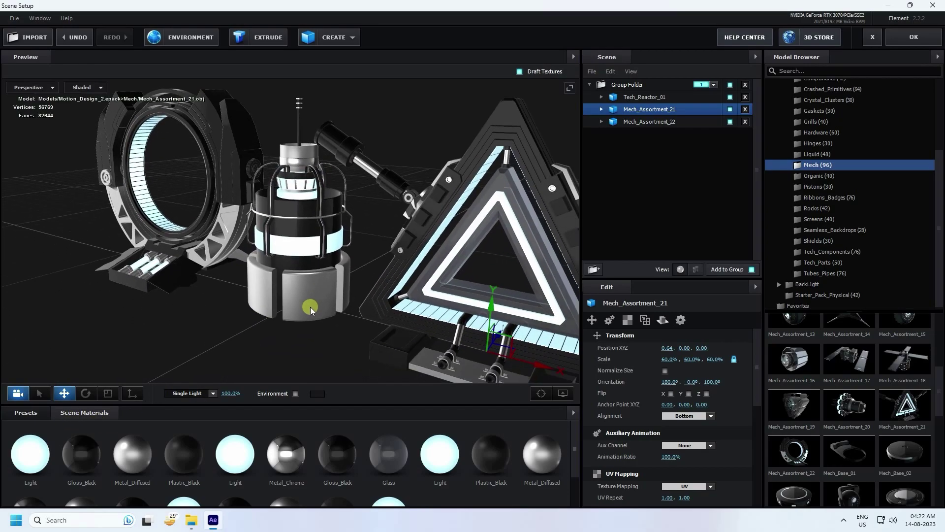
click(29, 412)
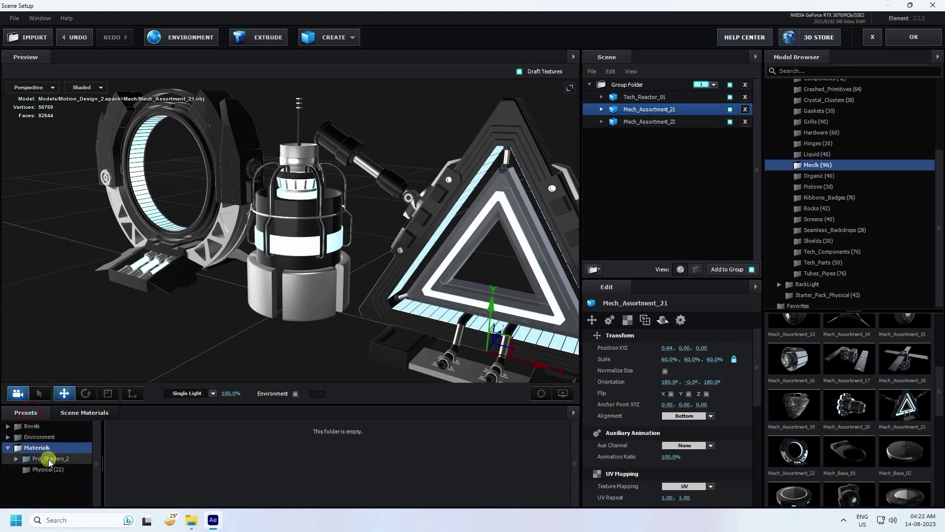
click(43, 469)
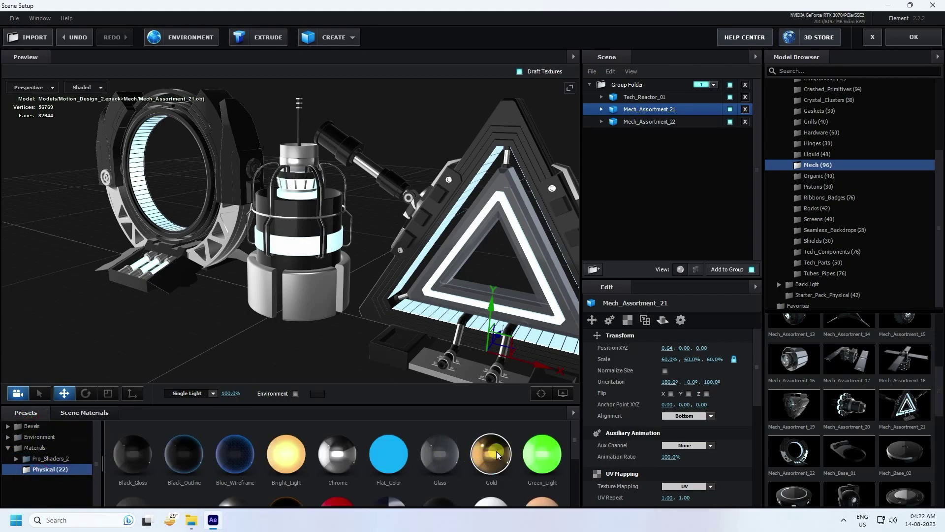
drag(497, 452, 314, 323)
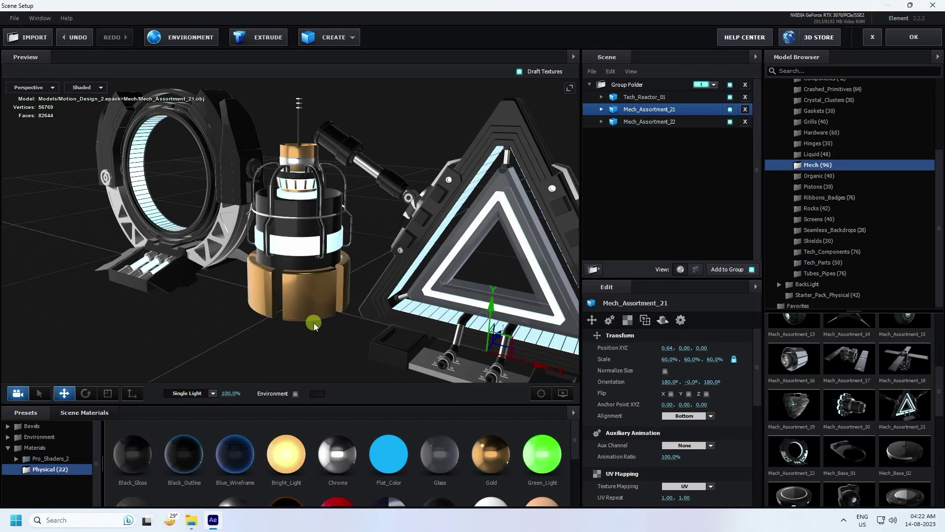
Change the Gold material's reflectivity colour to red: R220, G40, B50.
click(93, 413)
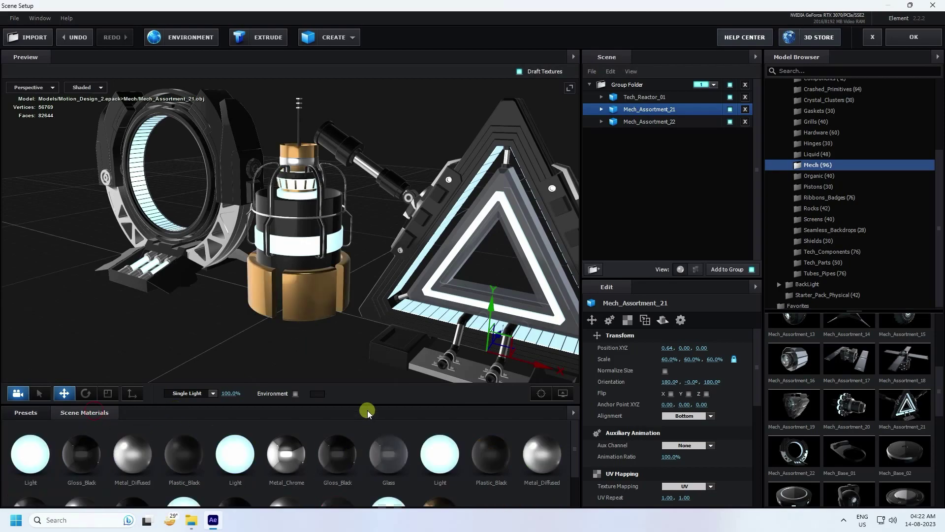
scroll(412, 446, down, 2)
click(447, 462)
scroll(623, 437, down, 8)
scroll(623, 436, down, 3)
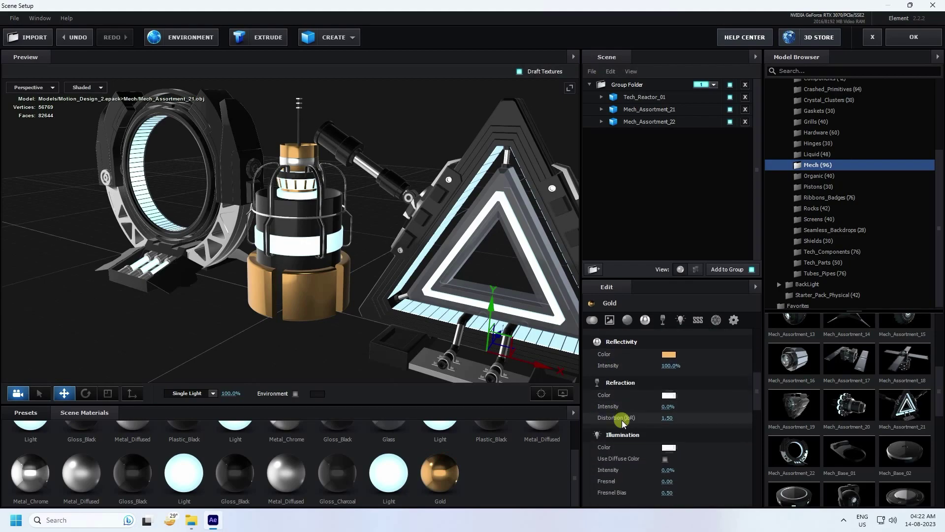
click(669, 359)
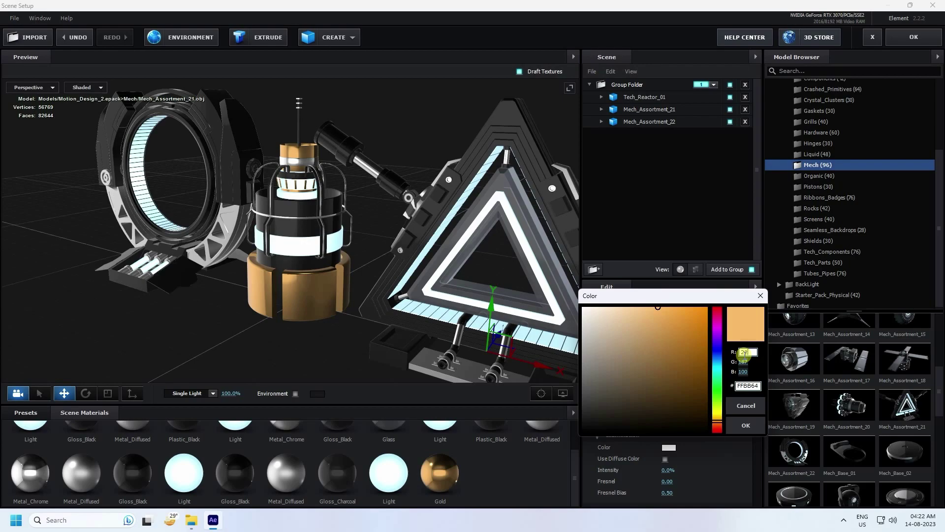
text(220)
key(Return)
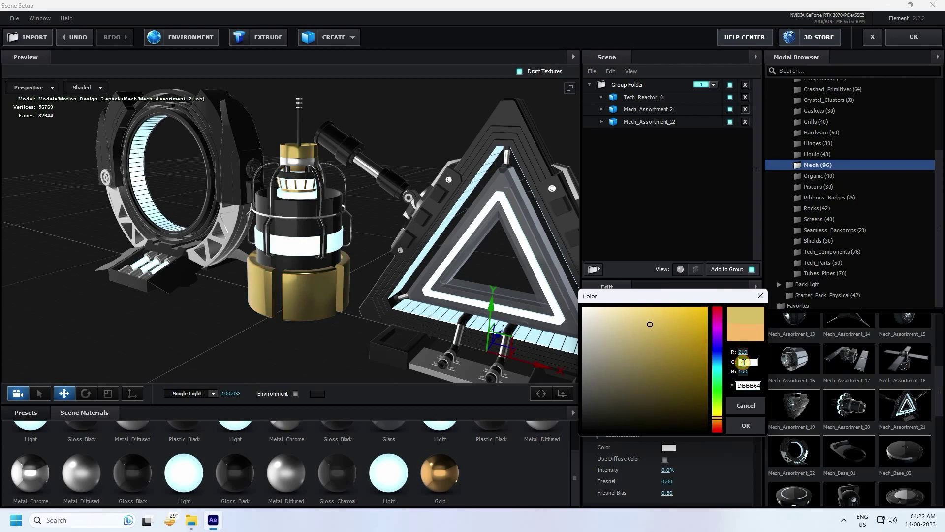
click(743, 372)
text(50)
key(Return)
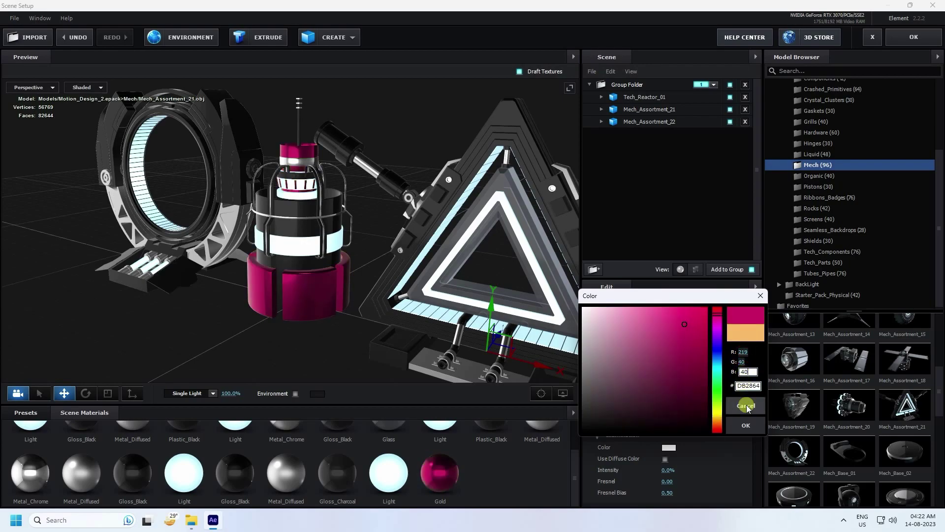
click(746, 425)
Apply the red Gold material to the triangle model as well.
drag(270, 310, 350, 376)
drag(421, 467, 412, 413)
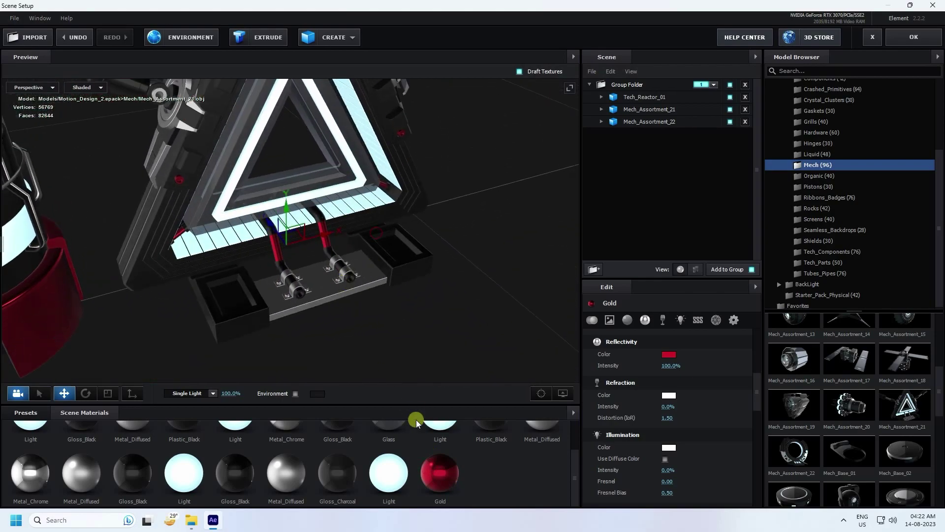
drag(315, 283, 303, 298)
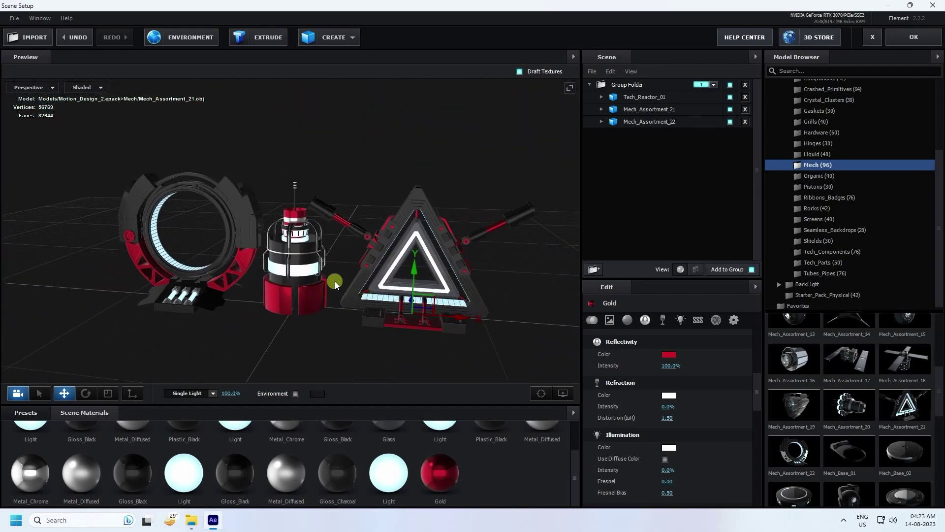
click(19, 412)
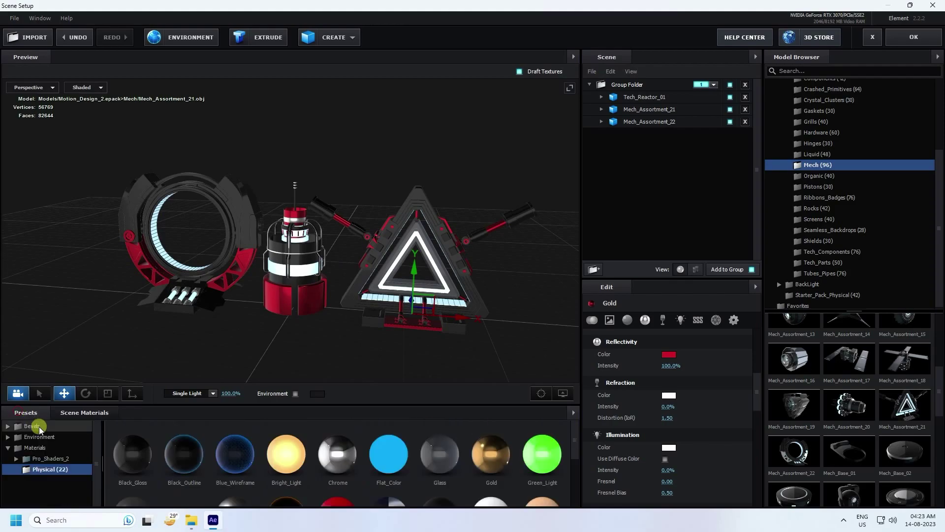
click(33, 426)
Light the scene with the BackLight_2K_44 environment and return to Comp 2.
click(34, 445)
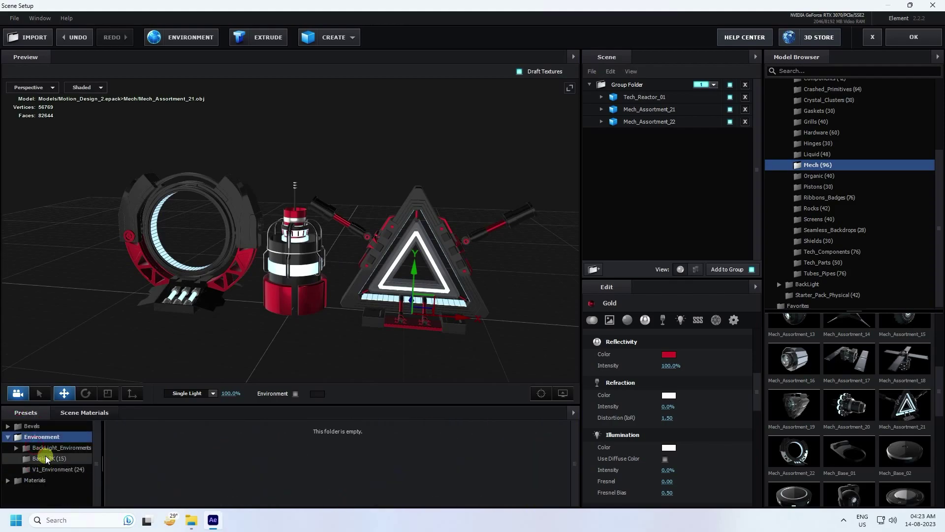
click(57, 448)
click(57, 457)
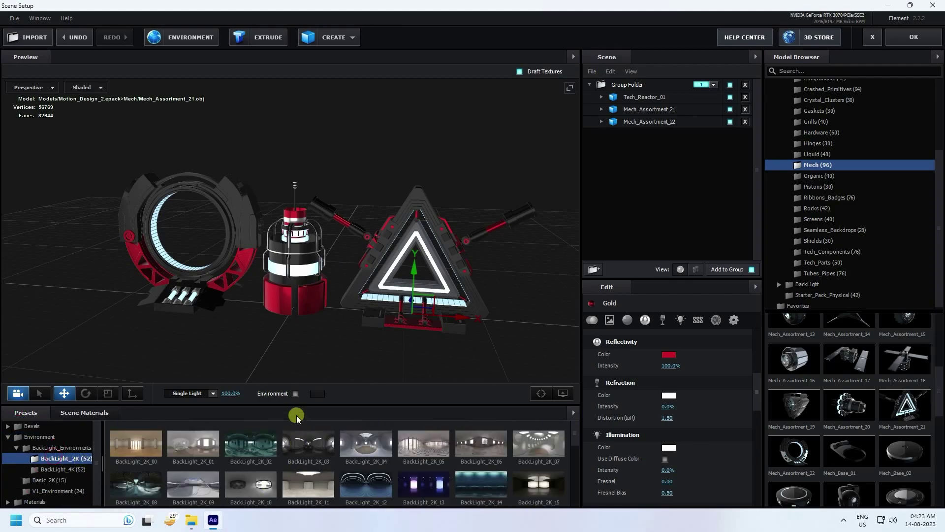
drag(297, 406, 318, 444)
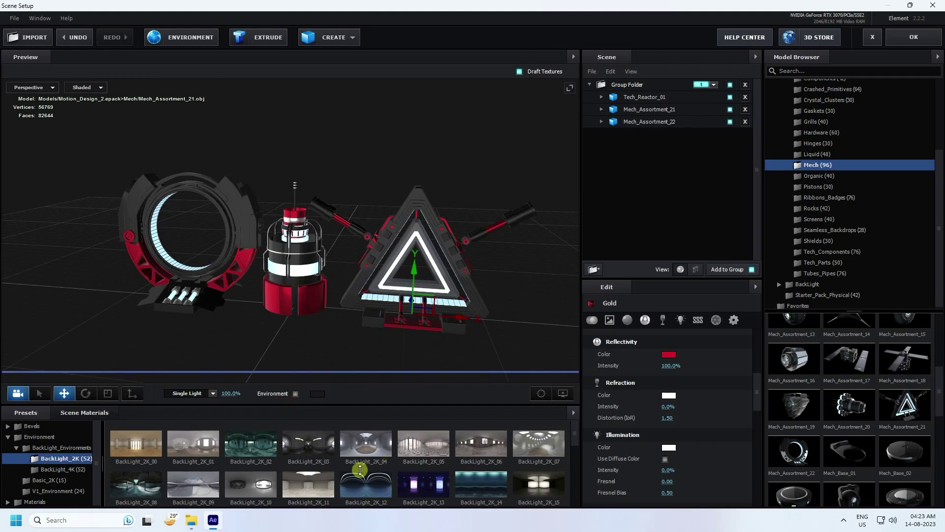
drag(361, 470, 317, 451)
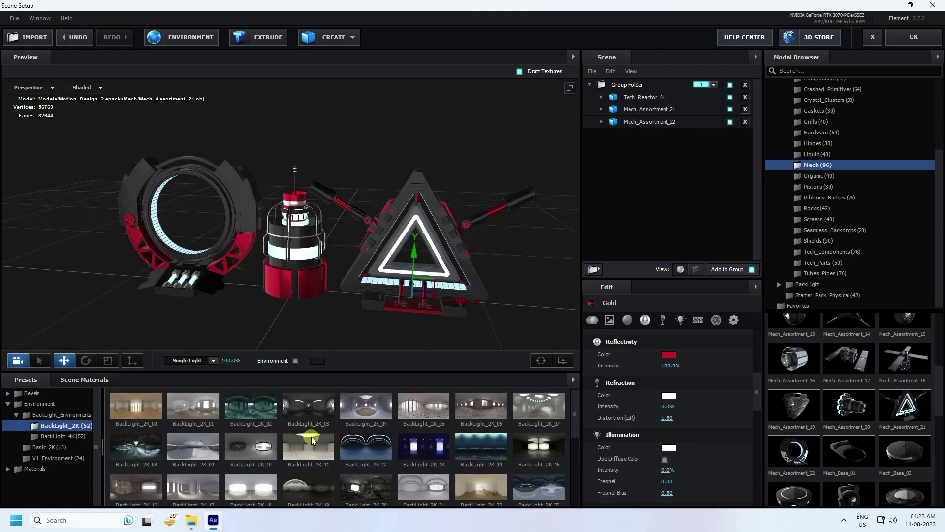
scroll(312, 439, down, 5)
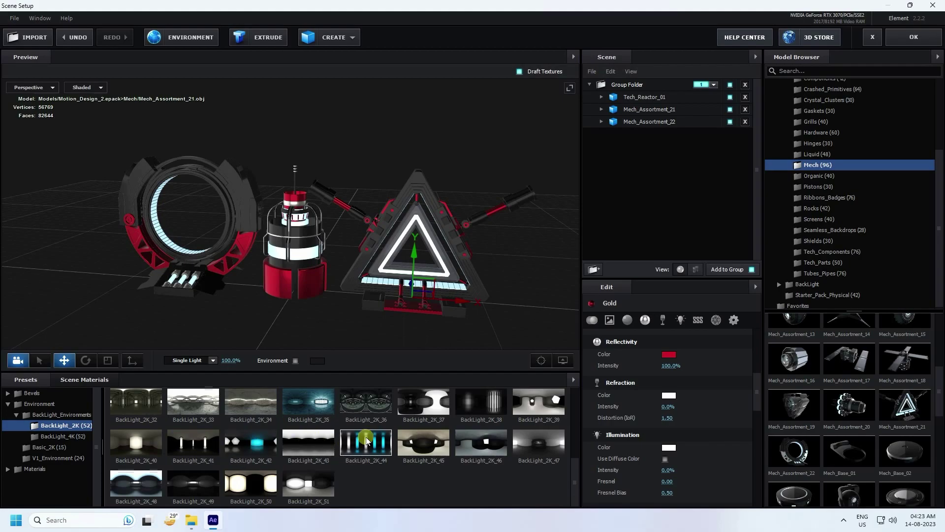
click(366, 440)
scroll(323, 294, up, 3)
drag(345, 279, 427, 305)
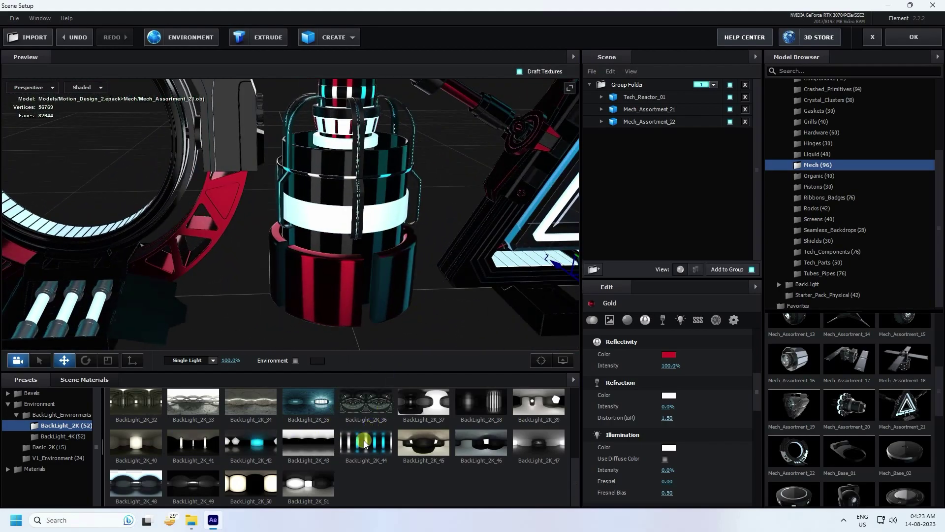
click(857, 166)
click(901, 38)
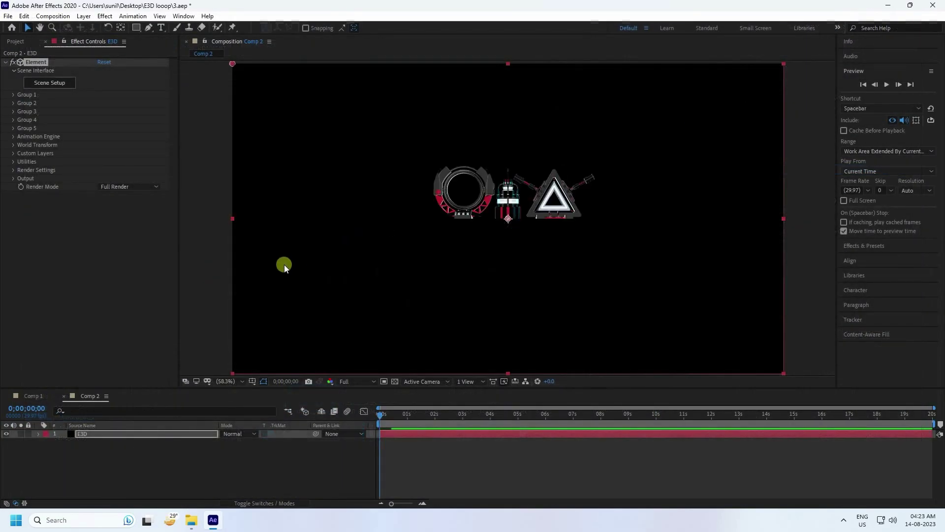
Add Camera 1 to Comp 2 and dolly it in so the models render larger.
right_click(193, 481)
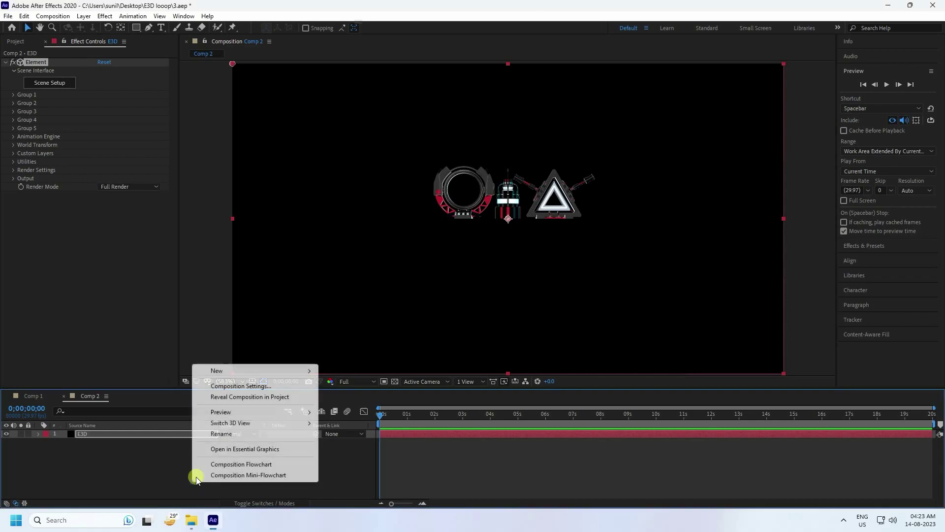
mouse_move(219, 370)
click(347, 418)
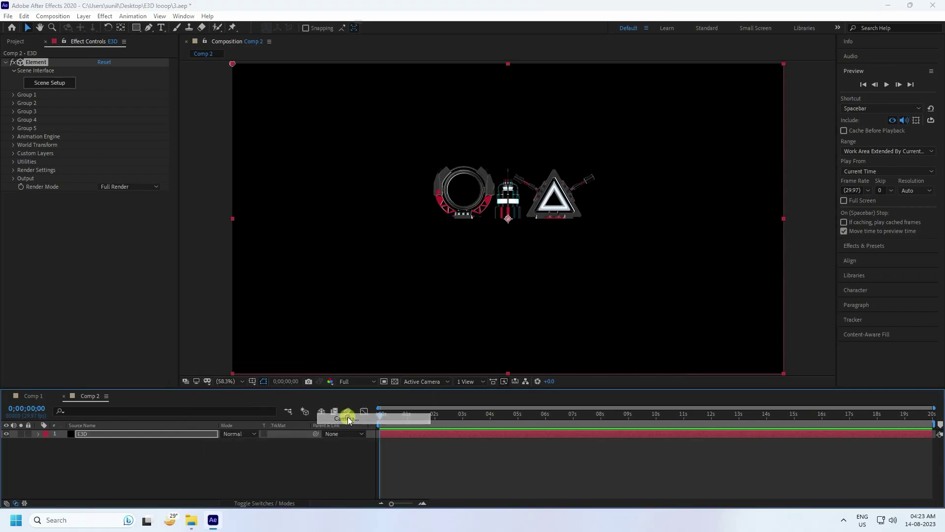
click(573, 363)
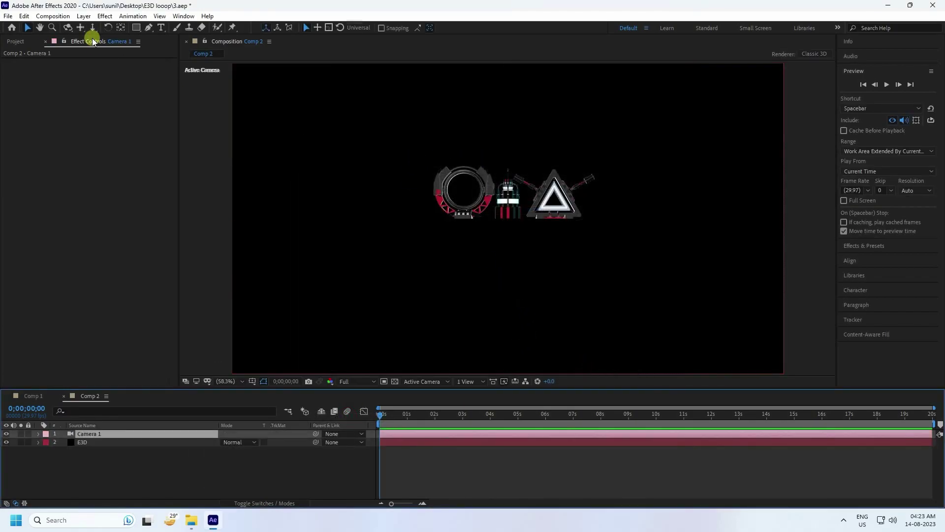
key(c)
key(c)
key(c)
drag(518, 206, 547, 75)
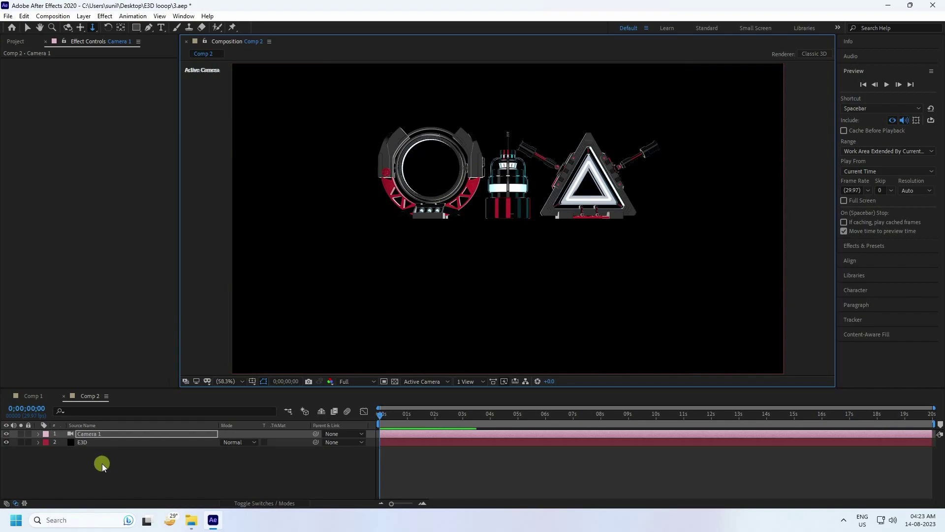
click(79, 442)
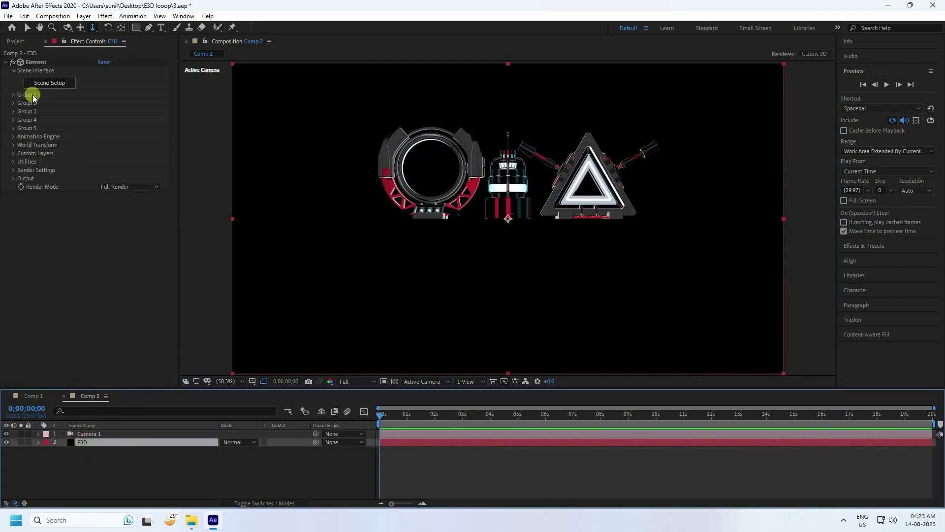
Set Group 1's Particle Replicator to 60 particles with a Sphere replicator shape.
click(14, 94)
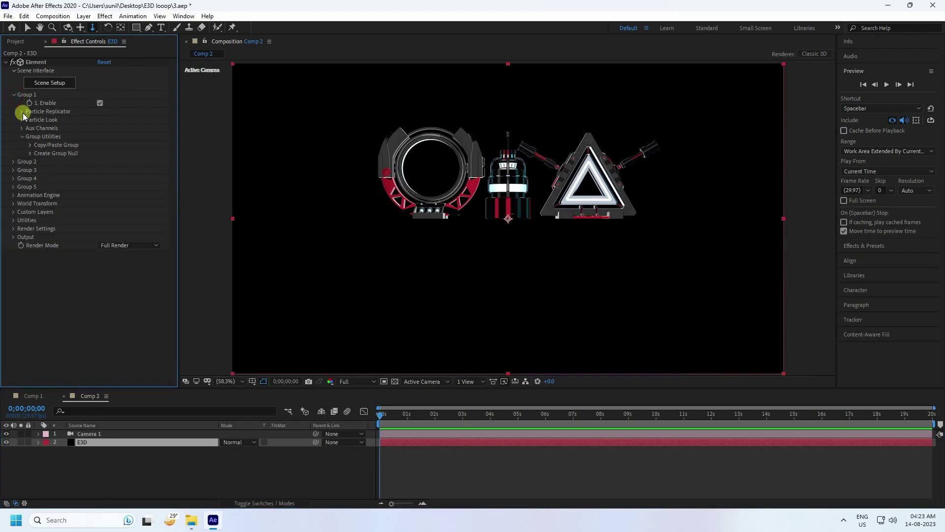
click(21, 111)
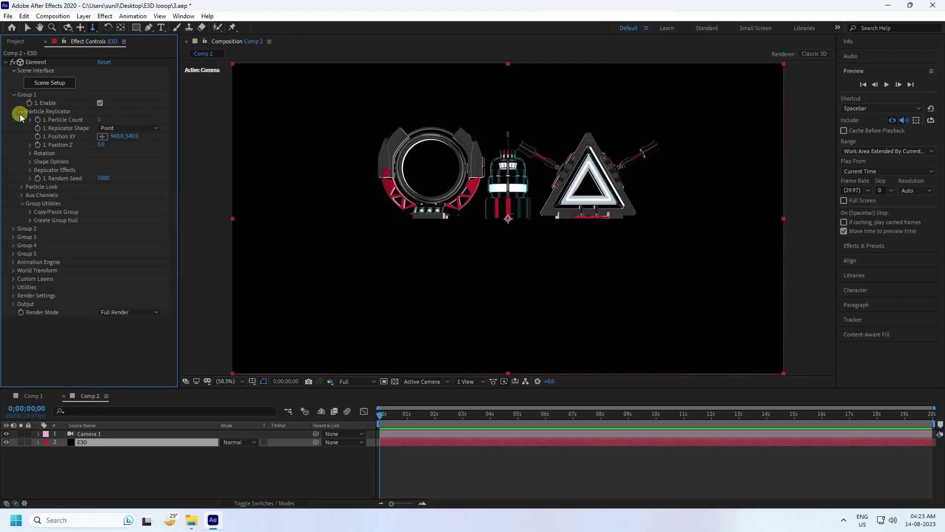
click(101, 119)
text(60)
key(Return)
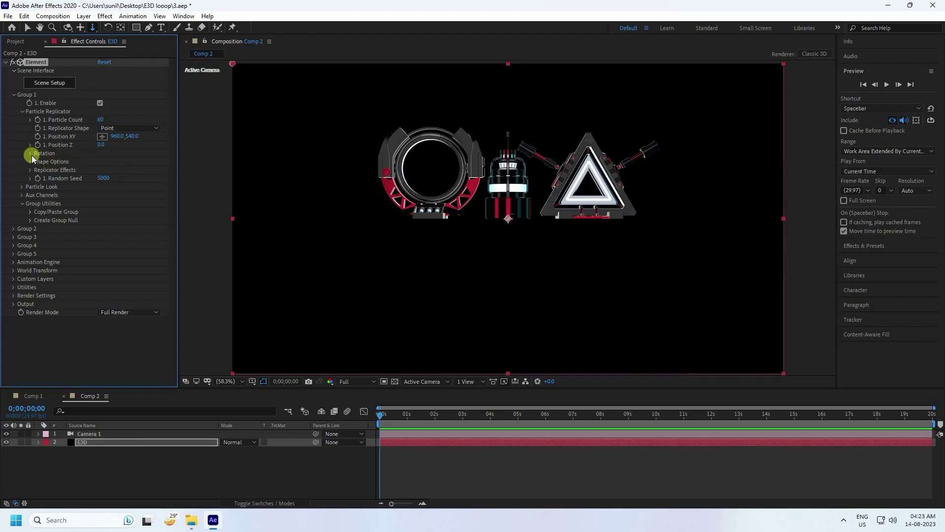
click(30, 153)
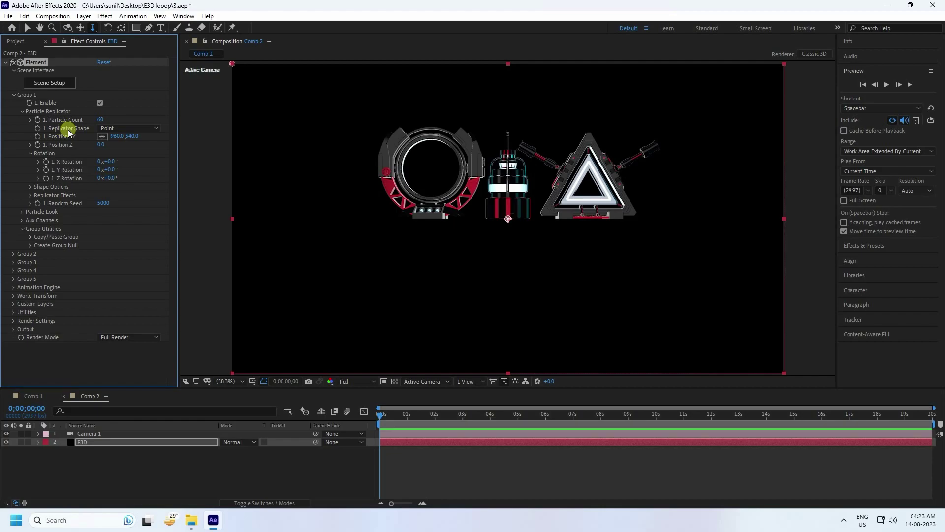
click(126, 128)
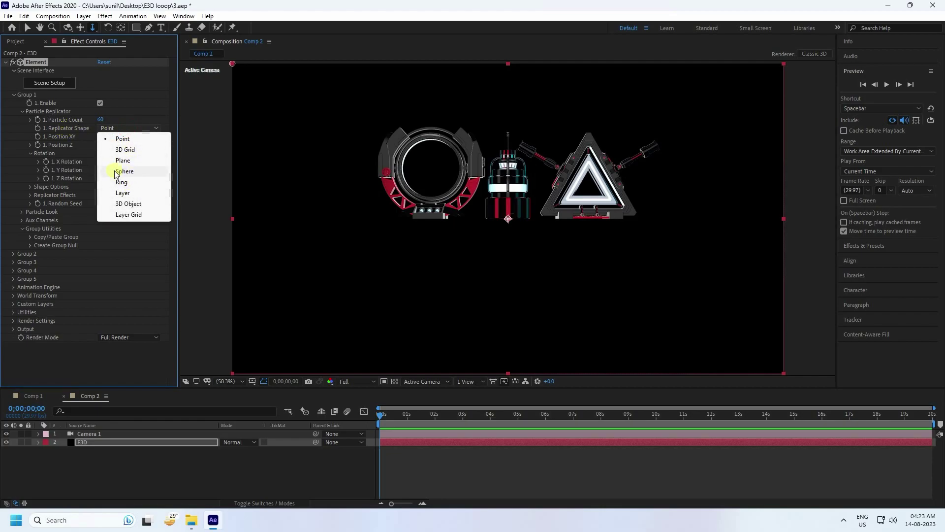
click(132, 176)
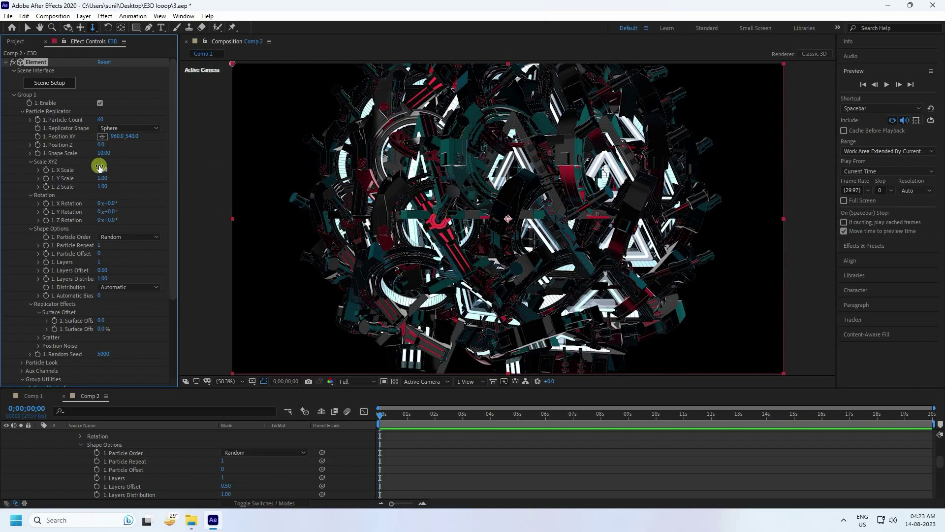
Set the replicator Shape Scale to 20 and dolly the camera in to frame the sphere.
click(28, 29)
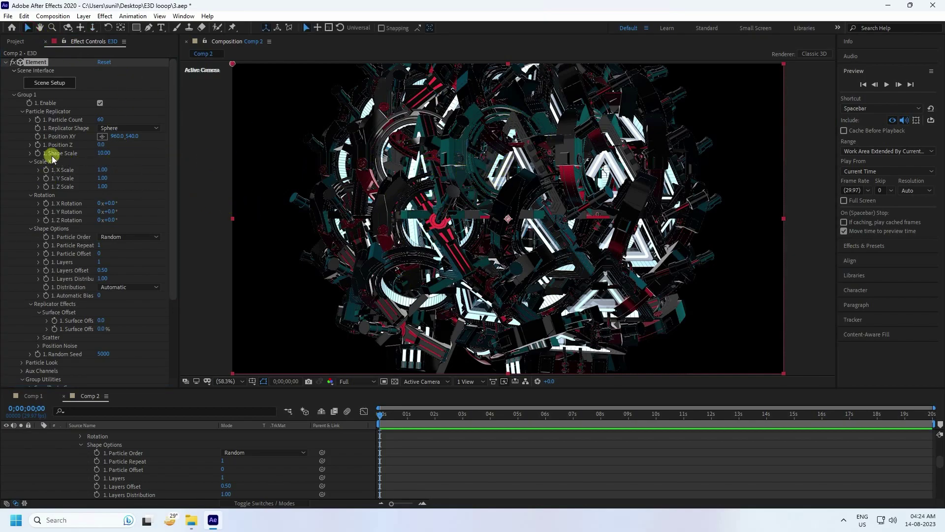
click(106, 153)
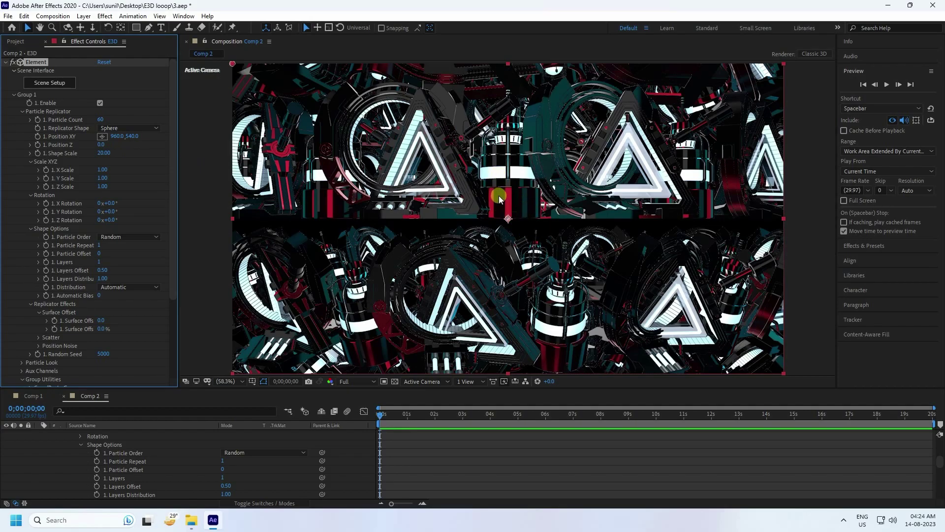
key(c)
drag(523, 213, 510, 289)
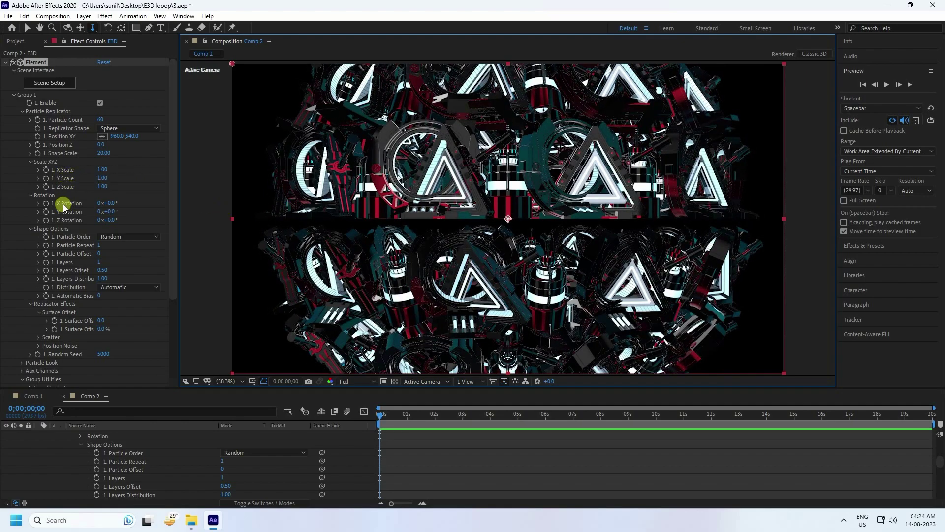
scroll(61, 463, up, 8)
click(39, 442)
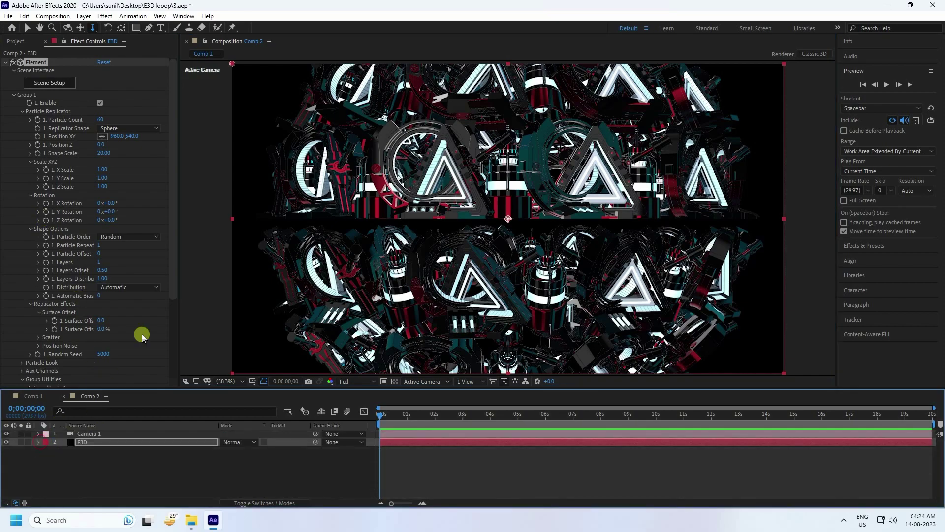
click(44, 212)
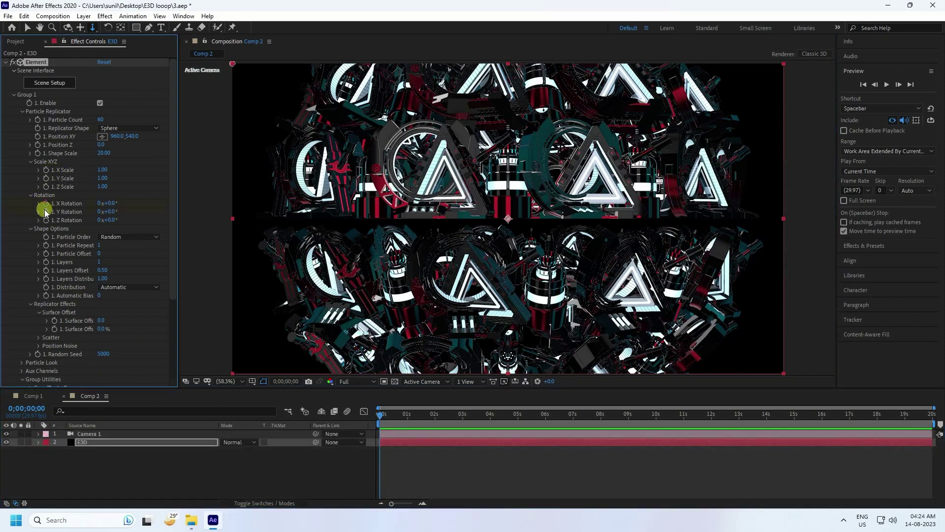
Keyframe X, Y and Z Rotation to 2x at the last frame, then preview from 0s.
drag(383, 413, 940, 409)
click(100, 204)
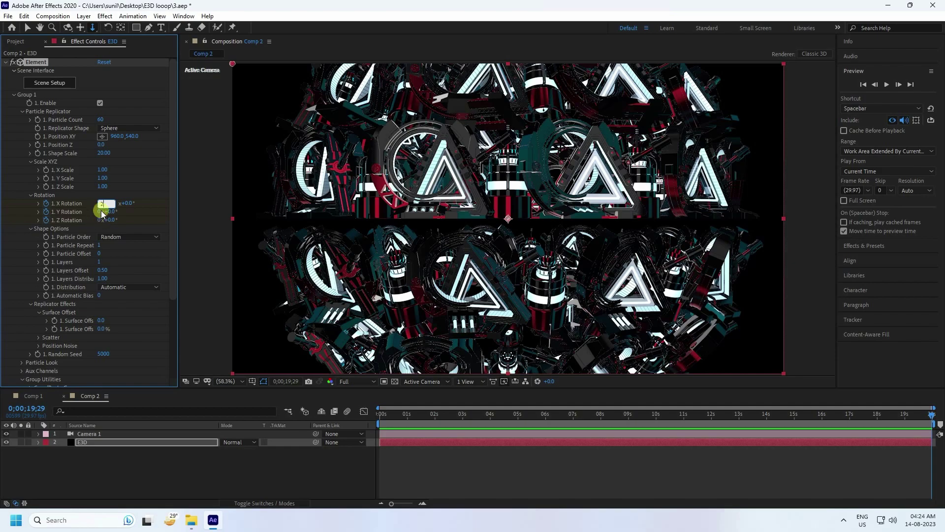
text(2)
click(101, 212)
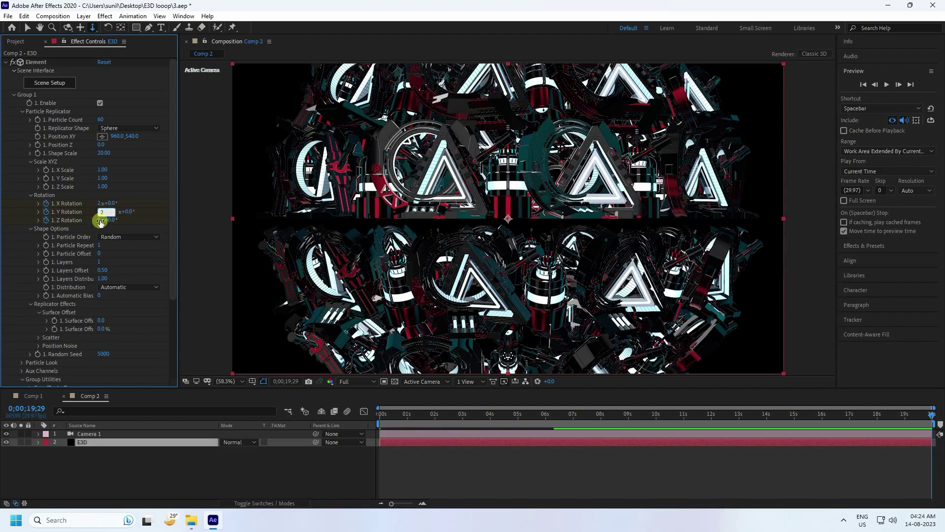
click(101, 220)
text(2)
key(Return)
drag(397, 414, 310, 413)
key(space)
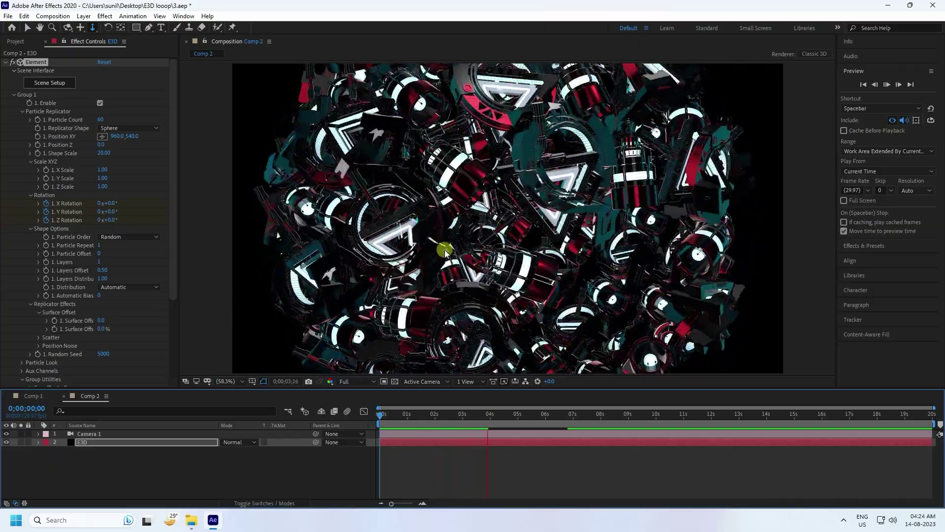
Stop the preview, expand Particle Look > Particle Rotation and set X/Y/Z rotation keyframes at 0x.
click(526, 414)
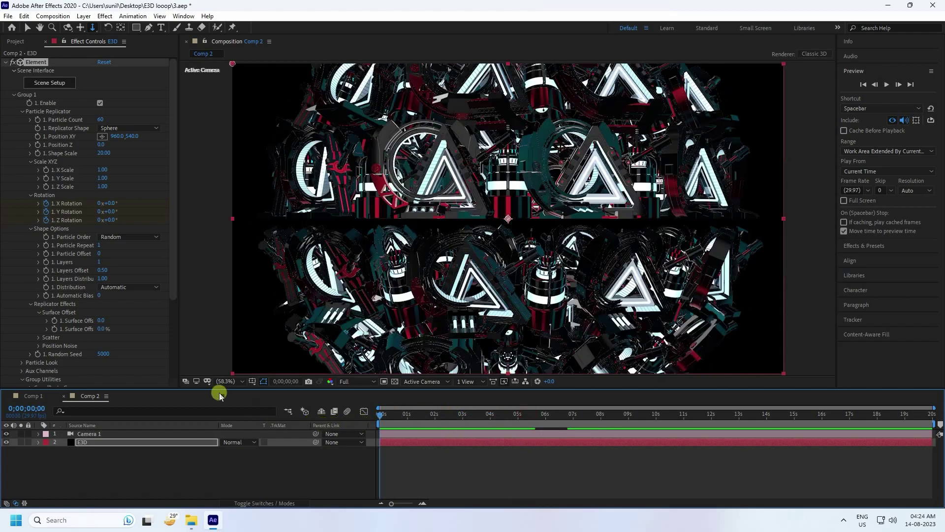
scroll(147, 315, down, 3)
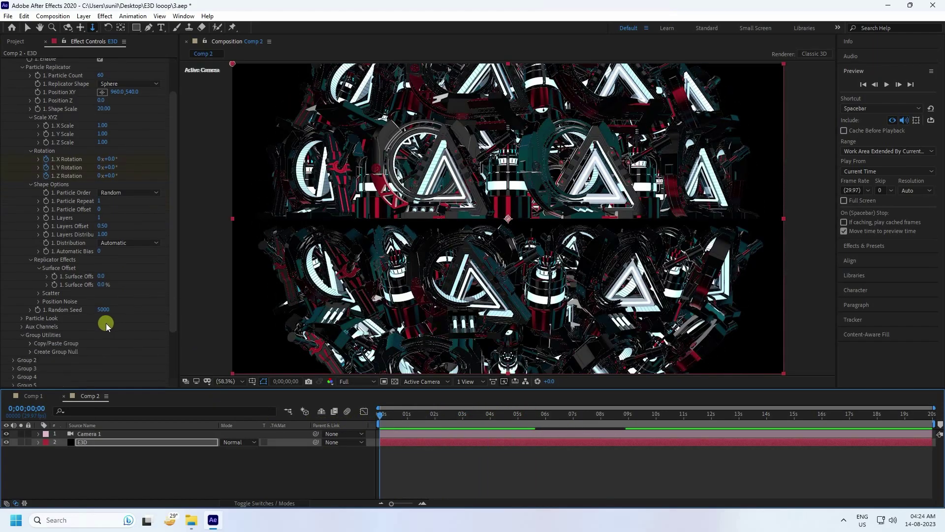
click(21, 318)
scroll(24, 315, down, 5)
scroll(26, 290, down, 1)
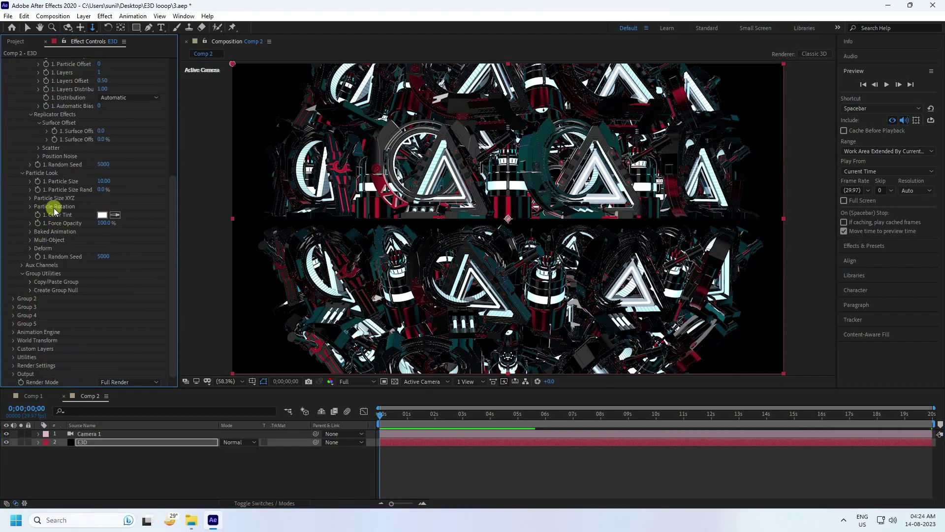
click(30, 206)
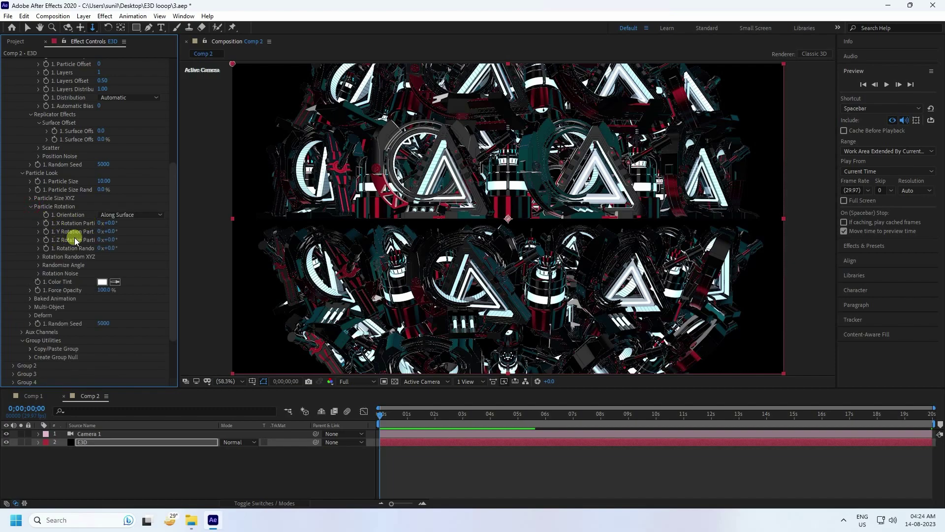
click(393, 413)
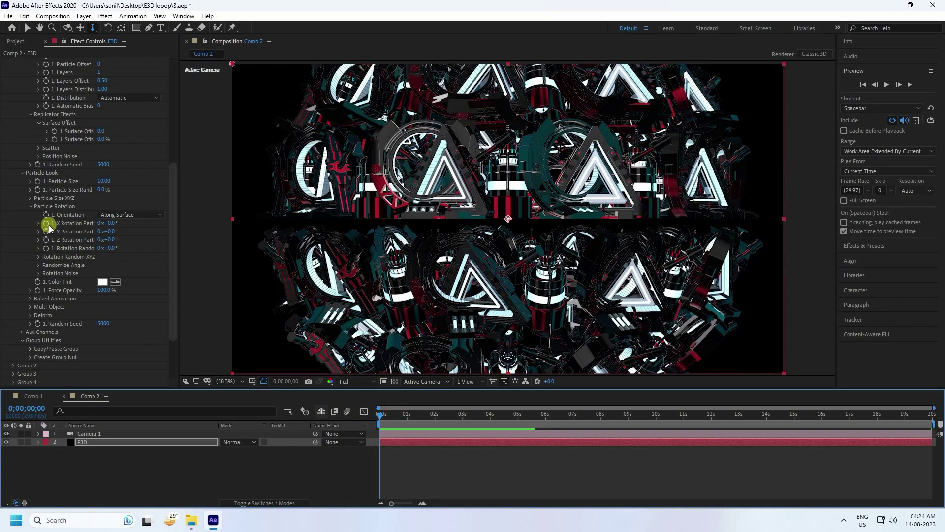
click(45, 240)
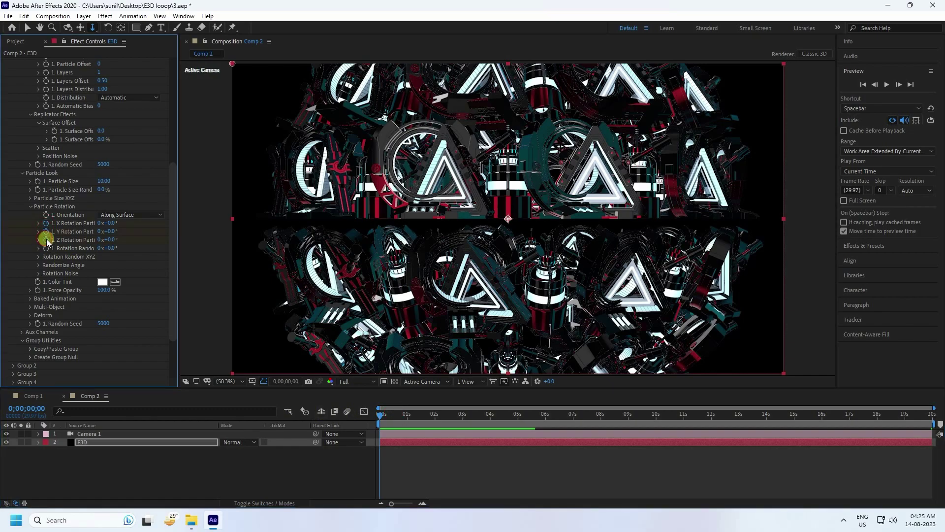
At the composition's last frame, set X, Y and Z particle rotation to 4x.
click(385, 413)
drag(386, 416, 933, 416)
click(102, 230)
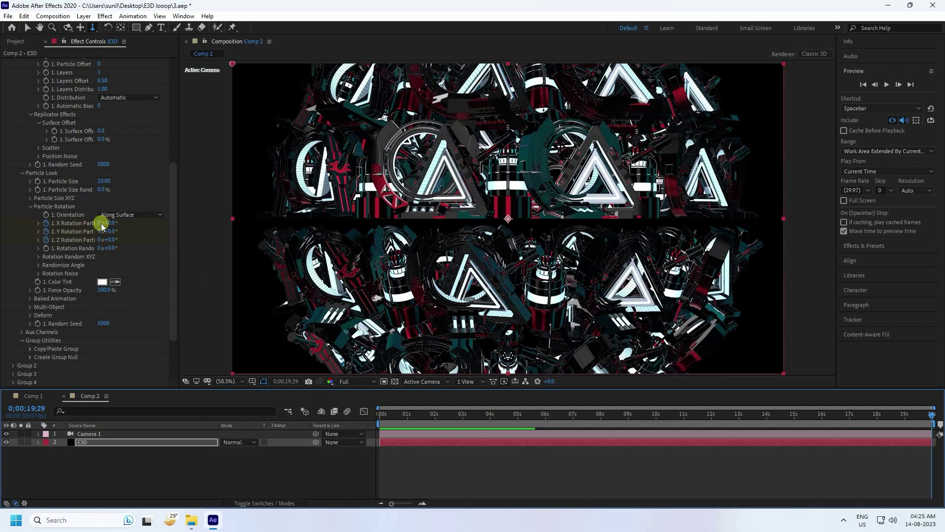
click(101, 224)
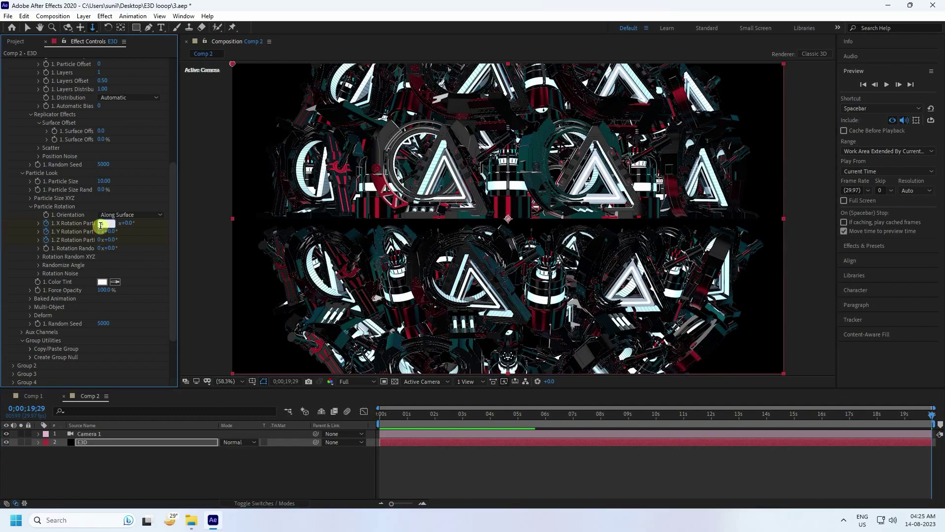
click(100, 241)
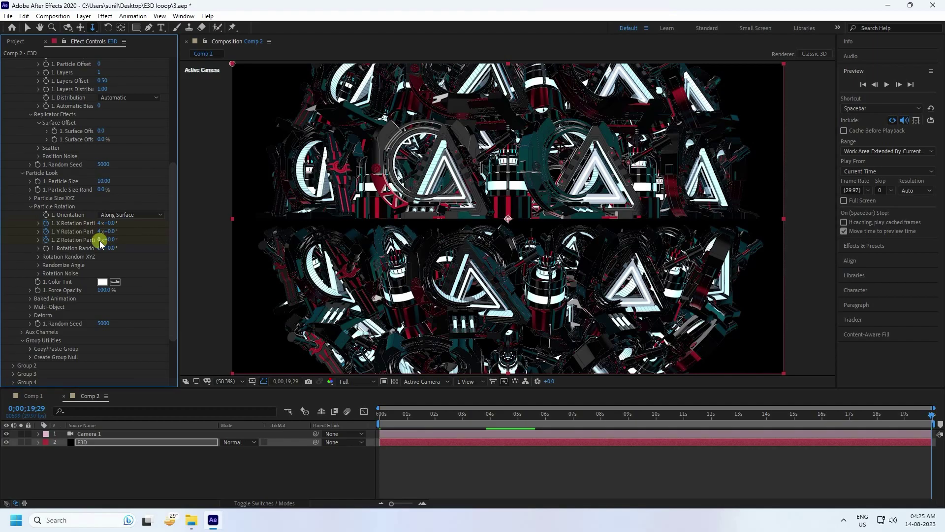
text(4)
key(Return)
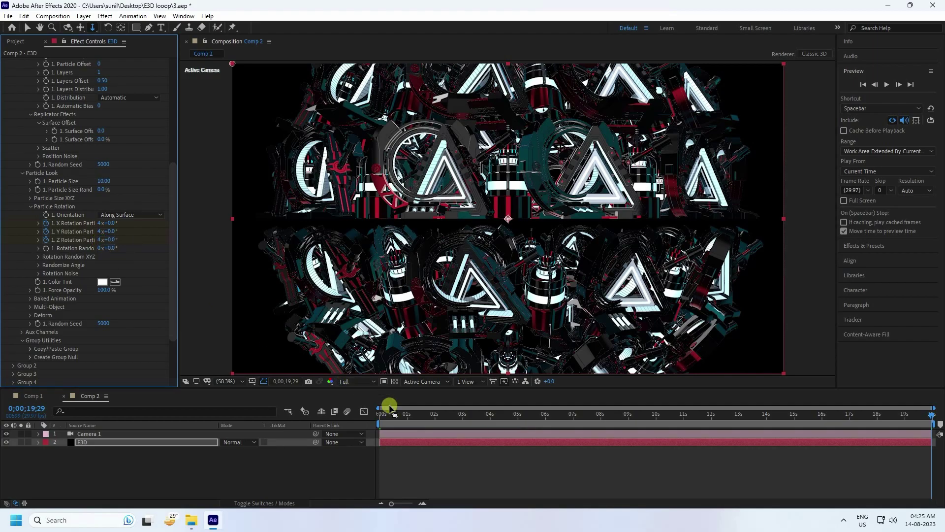
drag(397, 418, 338, 421)
Preview the spinning models, then stop playback.
key(space)
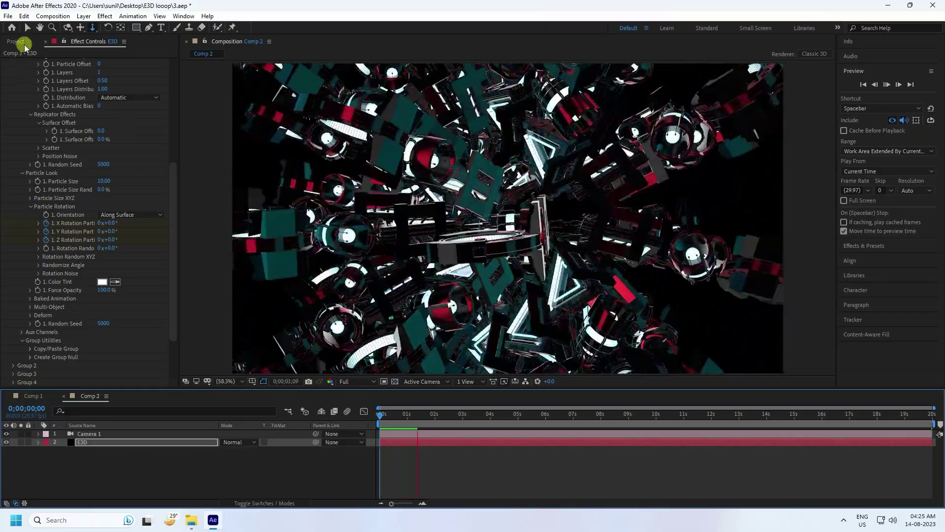
key(v)
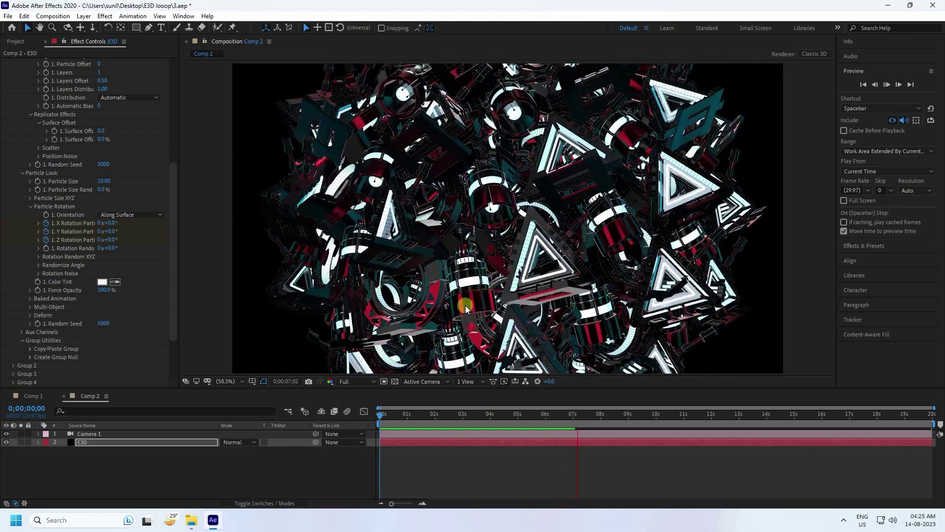
key(space)
key(Tab)
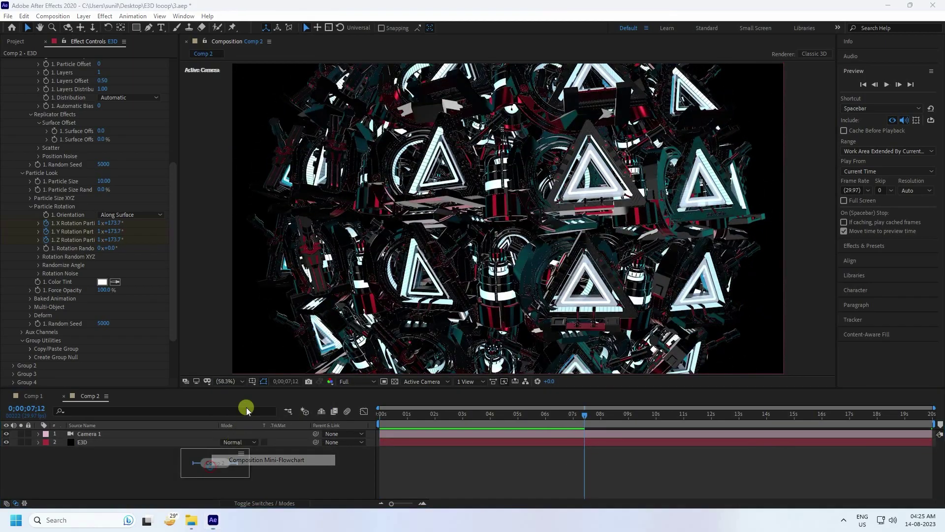
Create a black 1920×1080 solid layer named BG at the top of Comp 2.
right_click(147, 455)
mouse_move(178, 349)
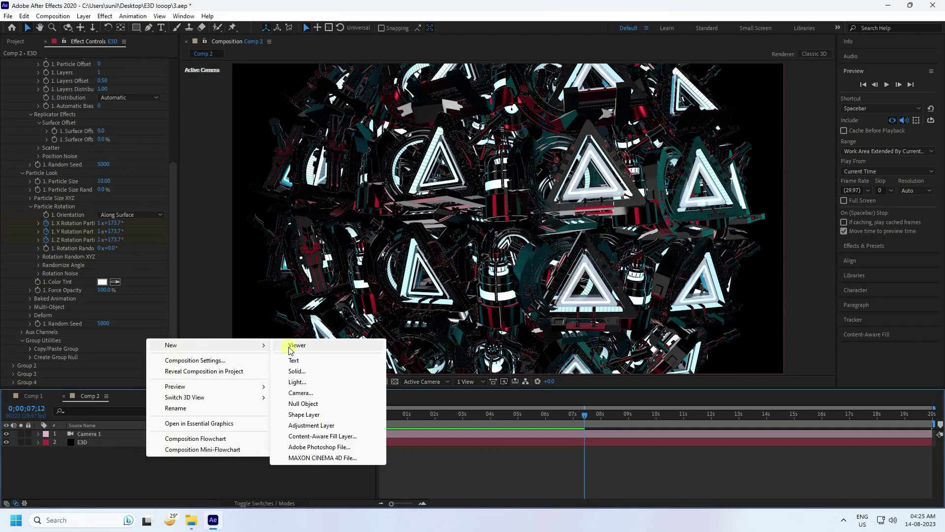
click(296, 372)
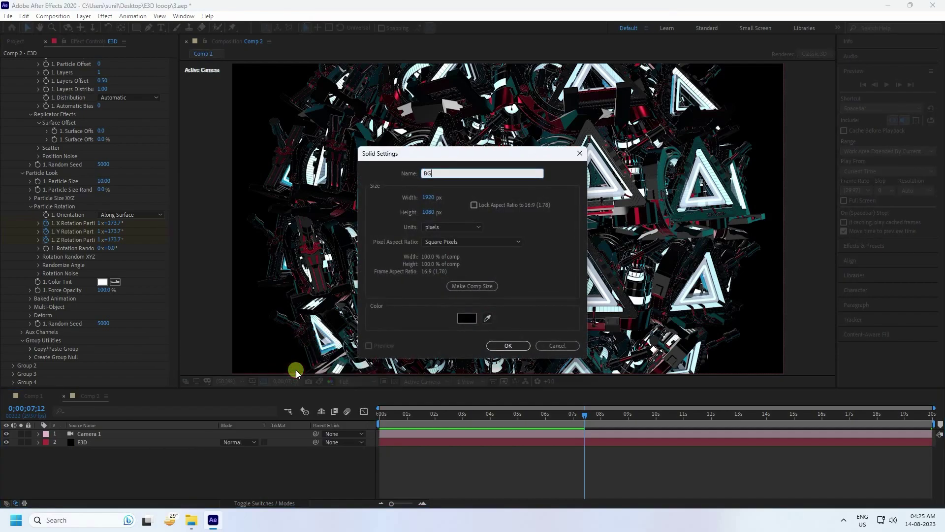
click(509, 345)
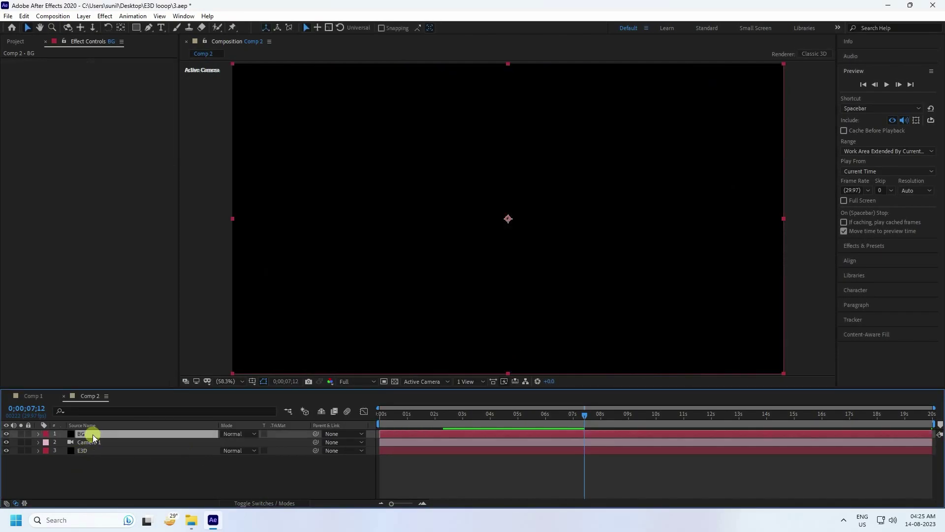
click(869, 245)
click(866, 101)
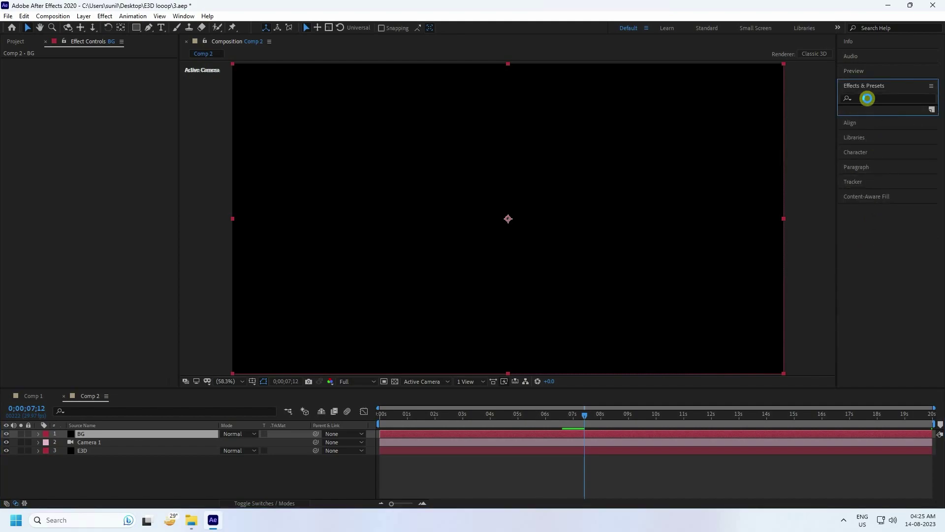
Apply Gradient Ramp to BG, running from the top-right corner to the bottom-left.
text(ramp)
drag(884, 113, 117, 427)
key(comma)
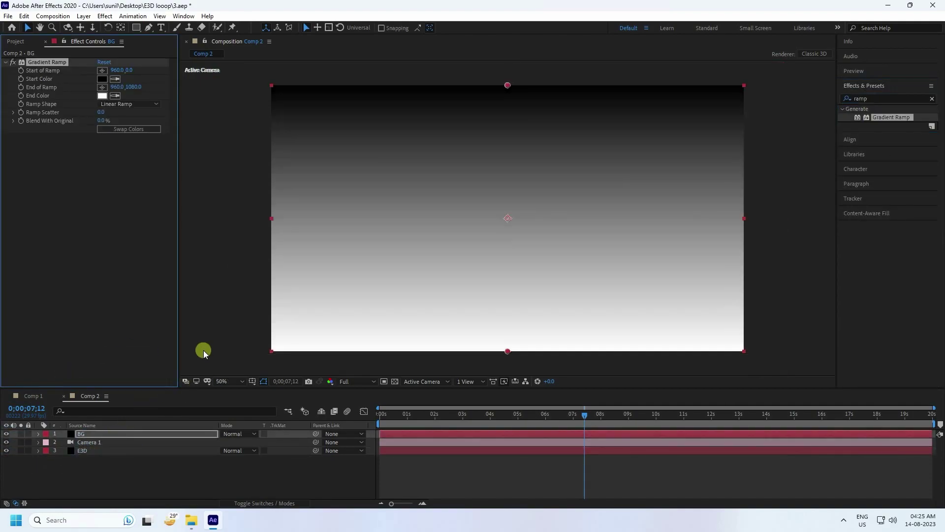
drag(510, 87, 756, 84)
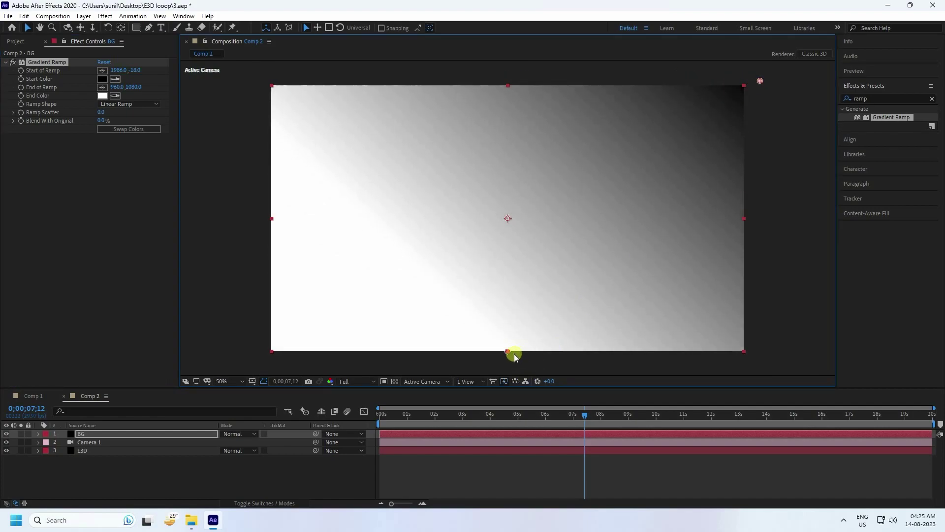
drag(508, 355, 252, 363)
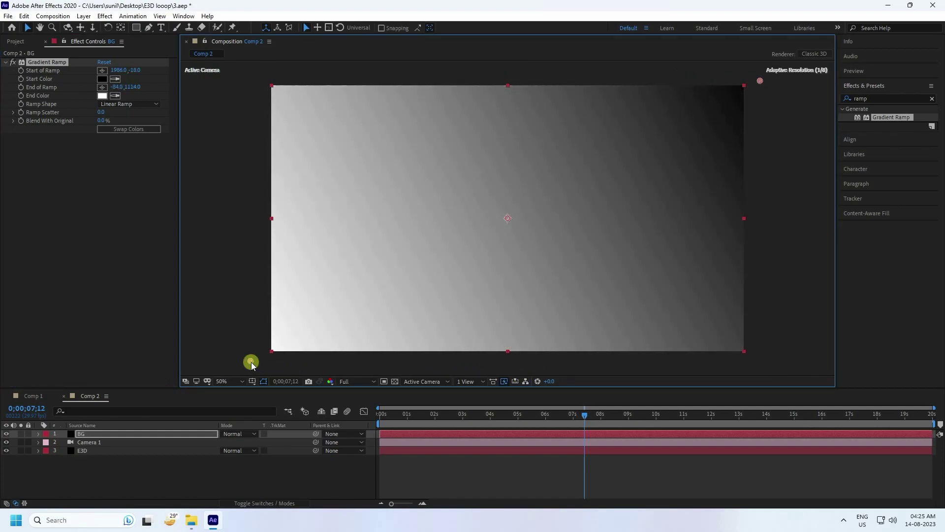
Set the ramp's end colour to dark navy with hue 220 and full saturation.
click(102, 96)
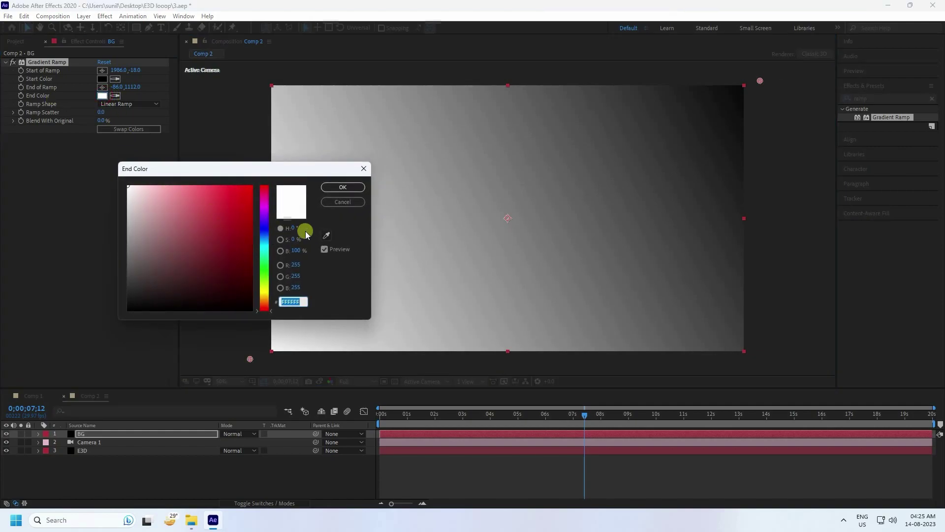
click(295, 228)
text(220)
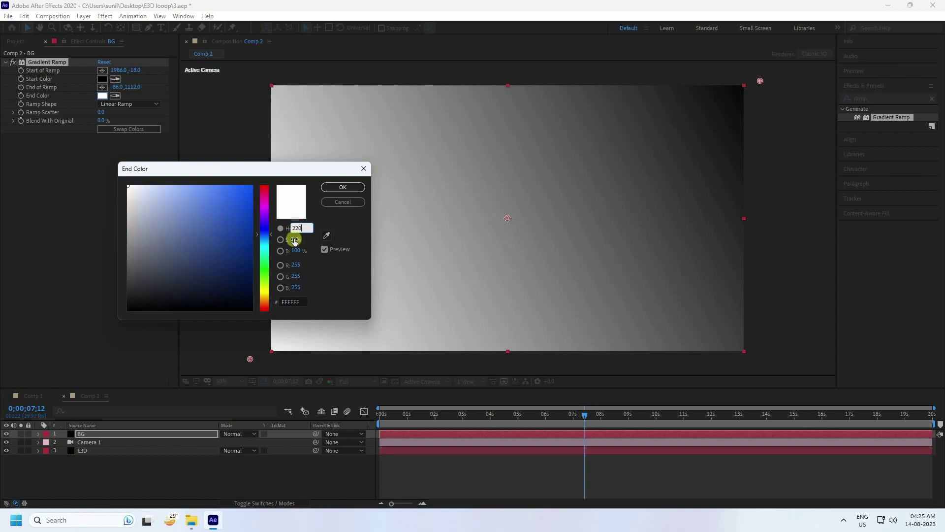
click(294, 238)
text(100)
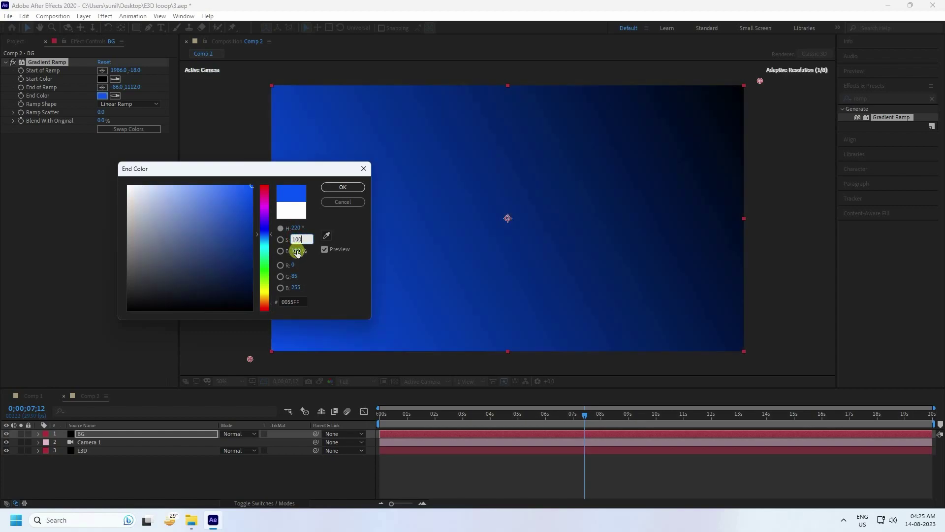
text(10)
click(342, 188)
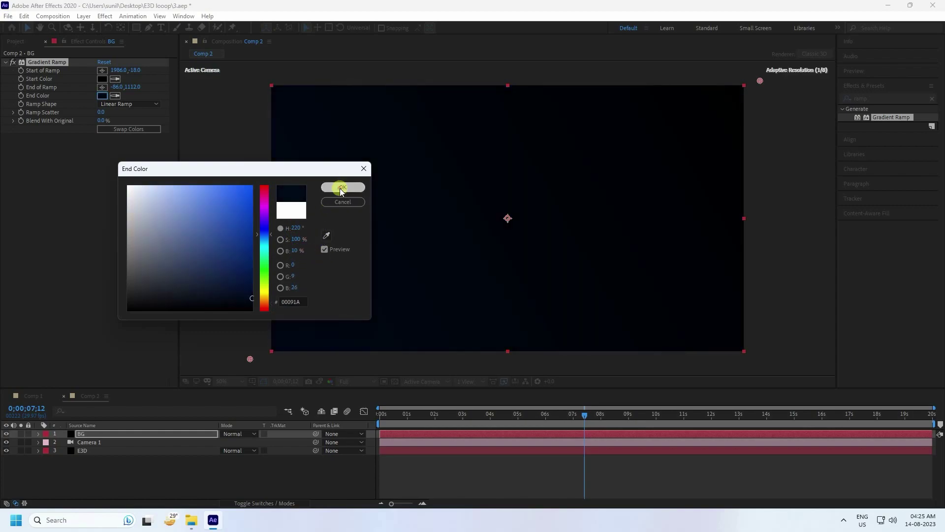
Make the ramp's start colour dark red (saturation 100, brightness 10) and move BG beneath E3D.
click(102, 79)
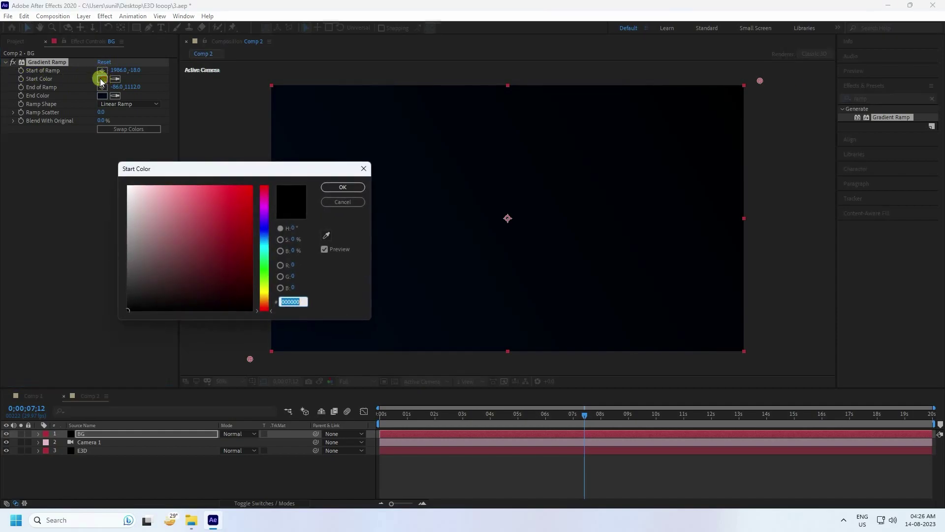
click(294, 239)
text(100)
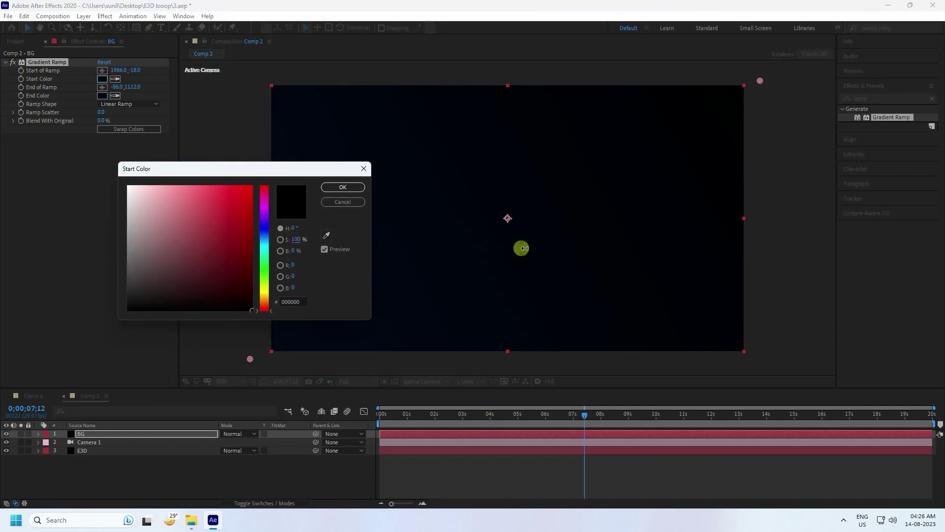
click(291, 250)
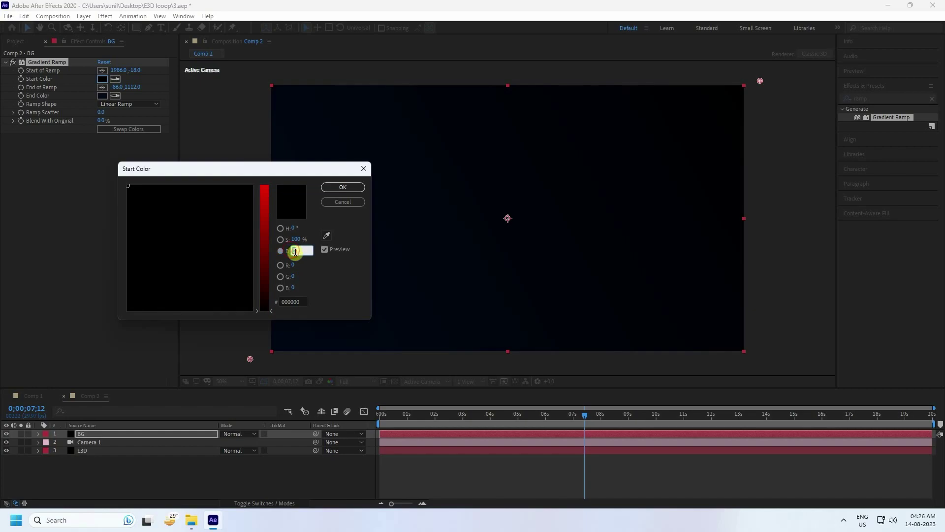
text(10)
click(343, 187)
click(406, 211)
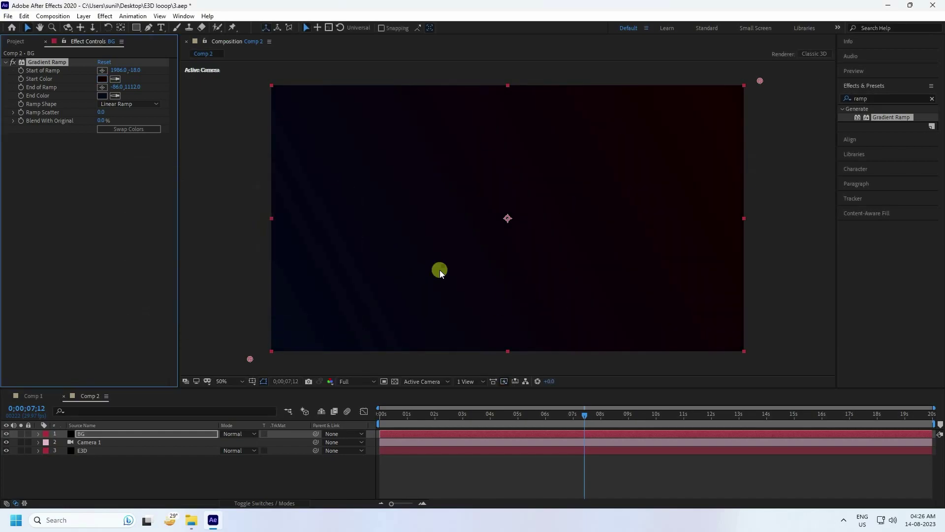
drag(87, 434, 266, 465)
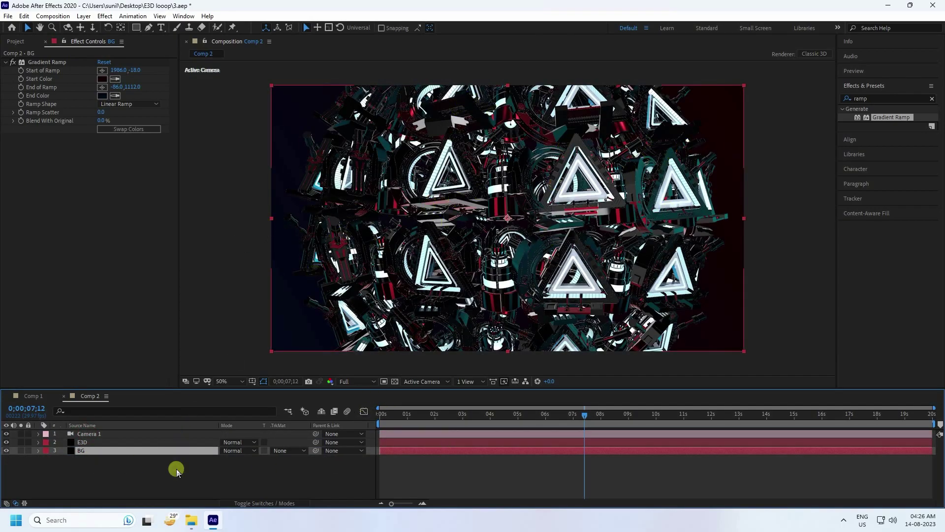
Create a new red point light in the composition.
click(163, 467)
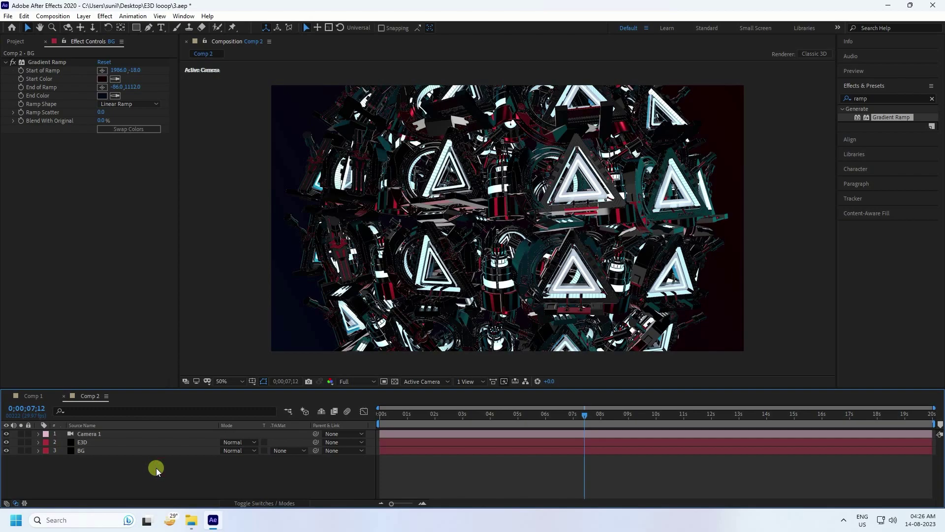
right_click(156, 468)
click(183, 356)
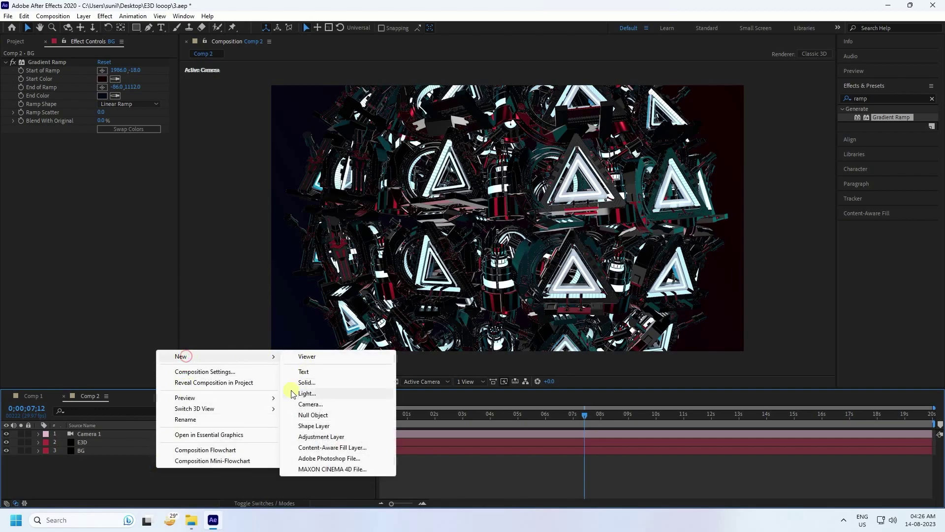
click(306, 394)
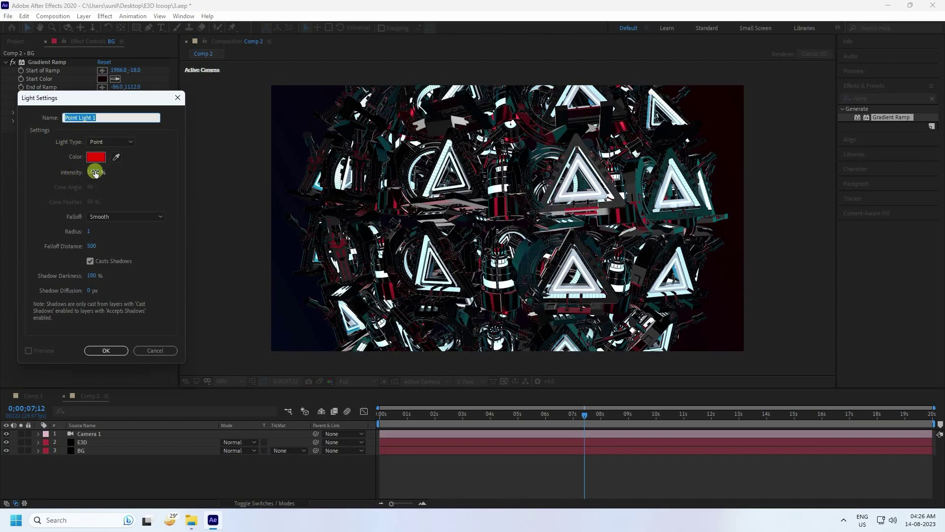
click(107, 348)
Move Point Light 1 to the upper right of the frame and duplicate it.
key(comma)
key(comma)
key(comma)
key(comma)
key(period)
key(period)
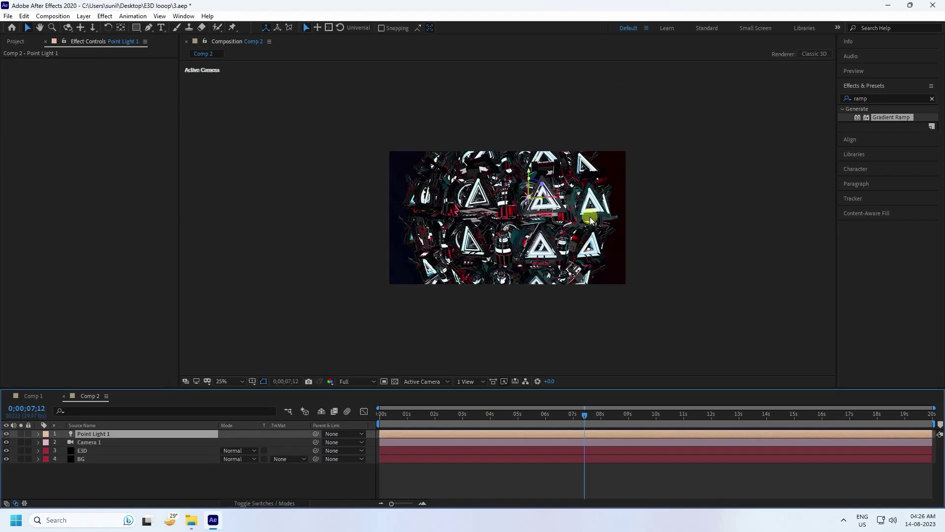
key(period)
drag(604, 178, 717, 176)
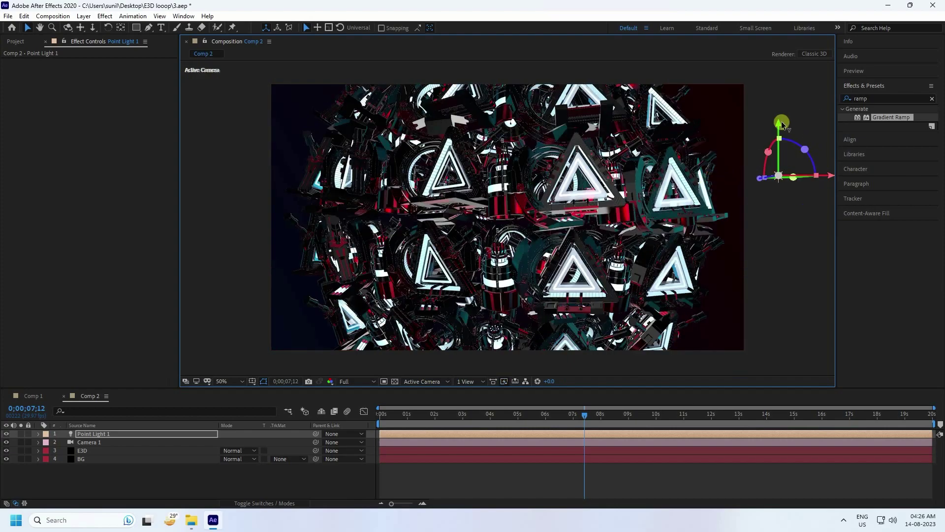
drag(780, 97, 781, 82)
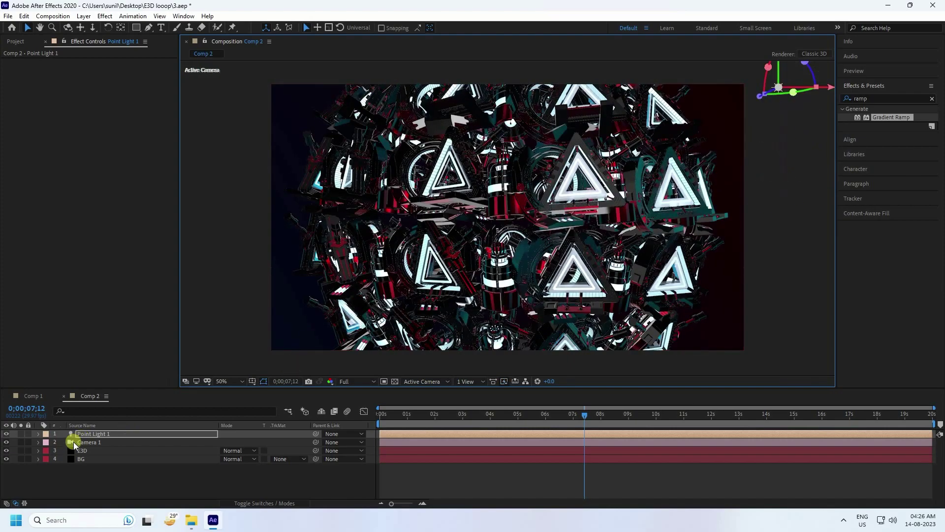
click(87, 434)
key(ctrl+d)
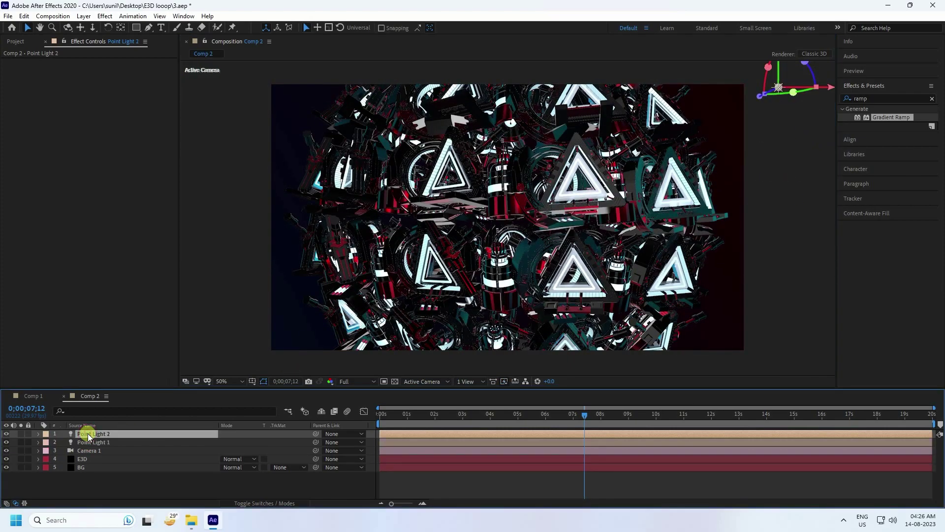
Change Point Light 2's colour to blue with hue 222.
click(84, 16)
click(96, 38)
click(95, 157)
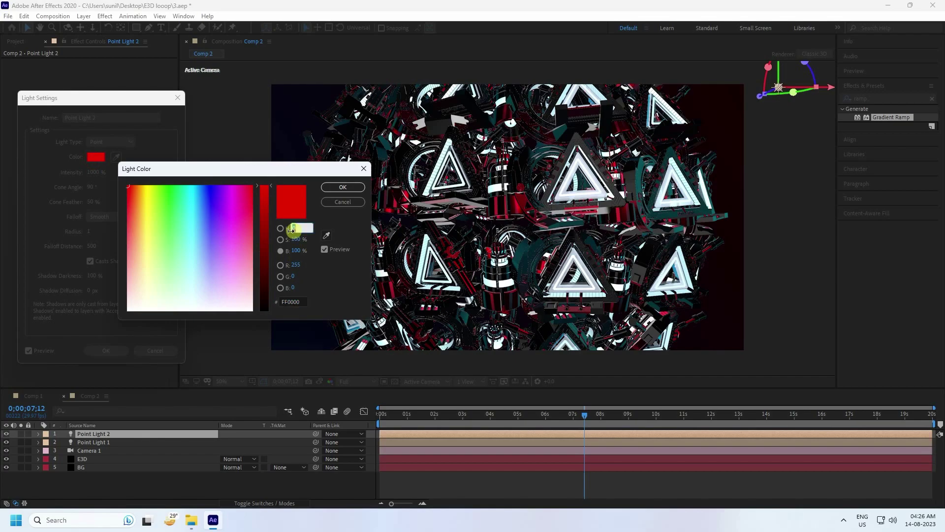
text(222)
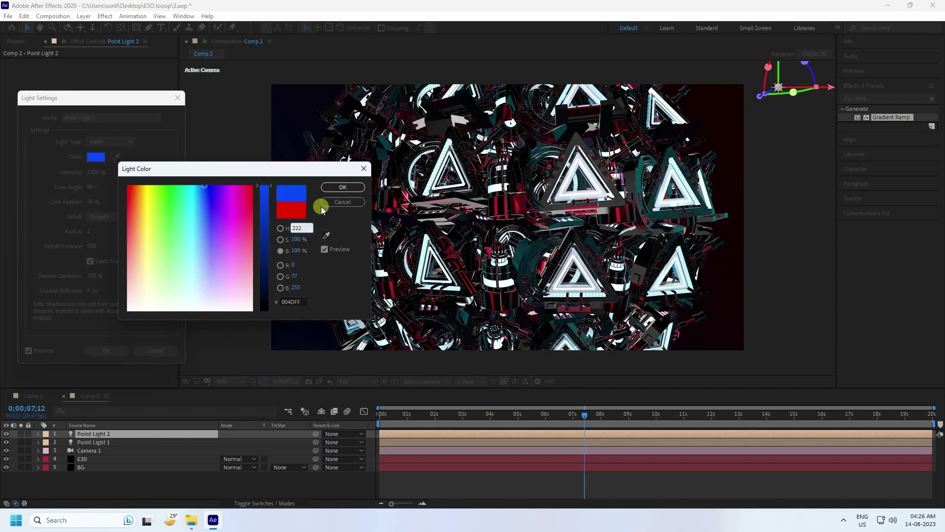
click(339, 188)
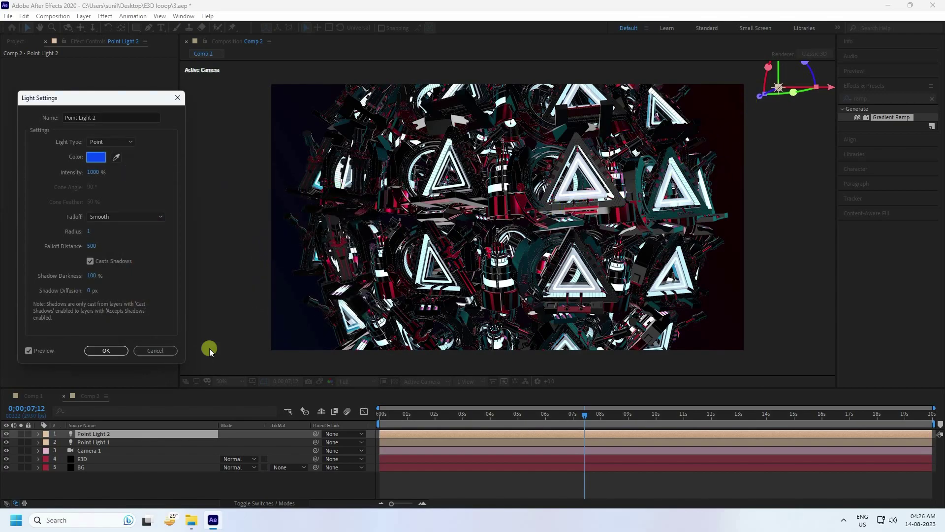
click(106, 351)
Move Point Light 2 down and left to the lower-left corner of the frame.
key(comma)
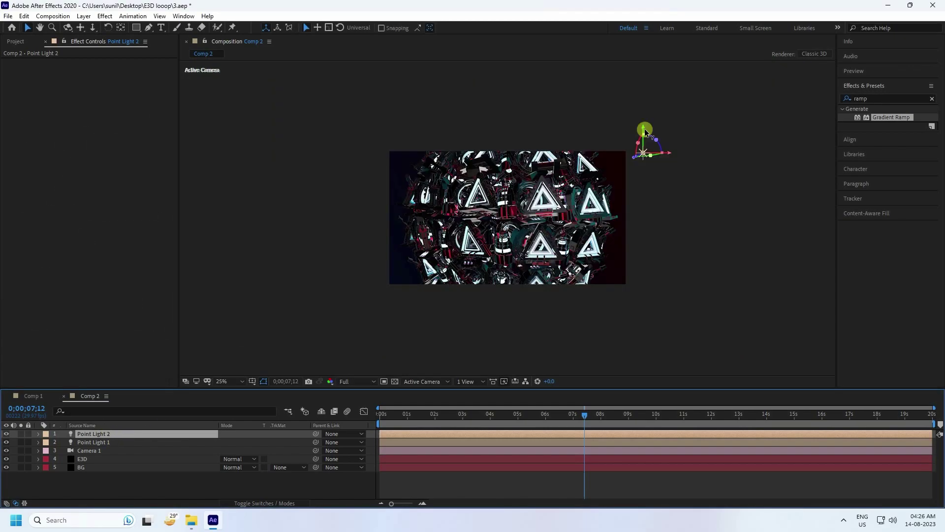
drag(644, 130, 666, 254)
drag(666, 301, 464, 294)
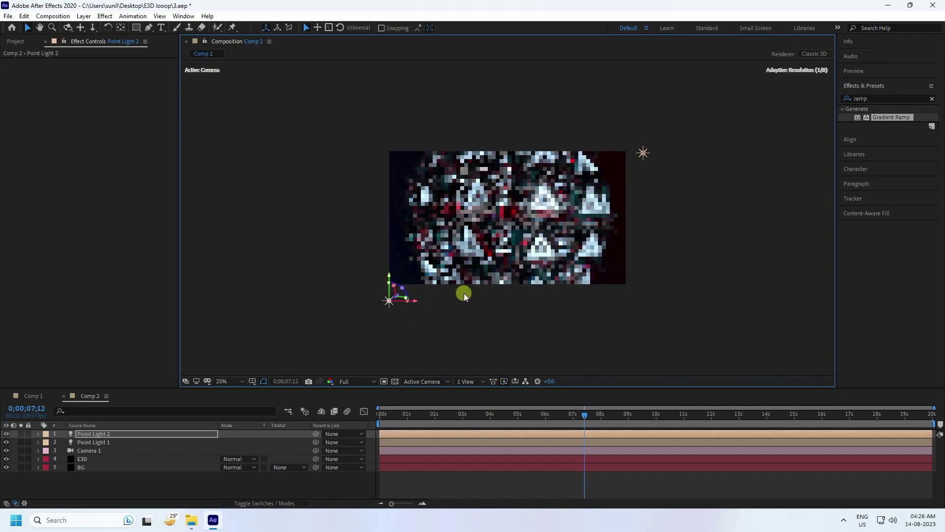
key(period)
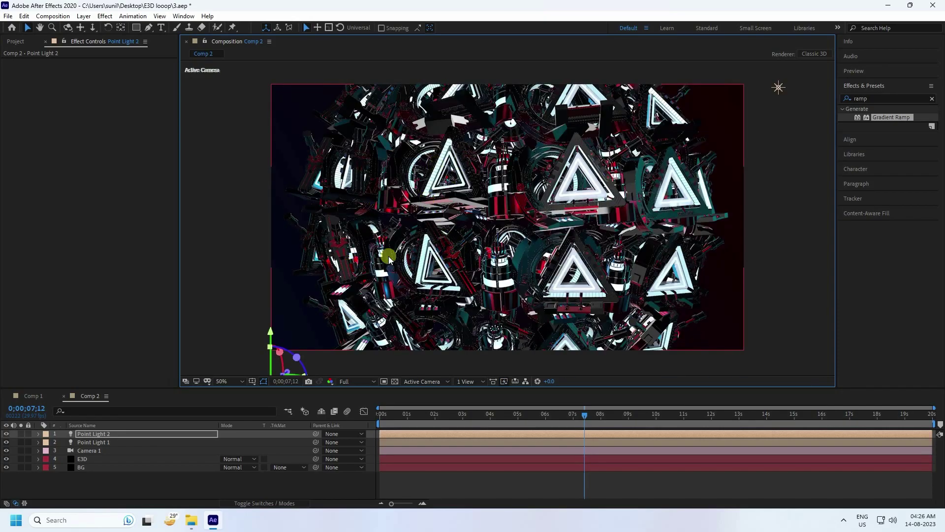
Toggle Point Light 2 and Point Light 1 on and off to compare the lighting.
click(7, 434)
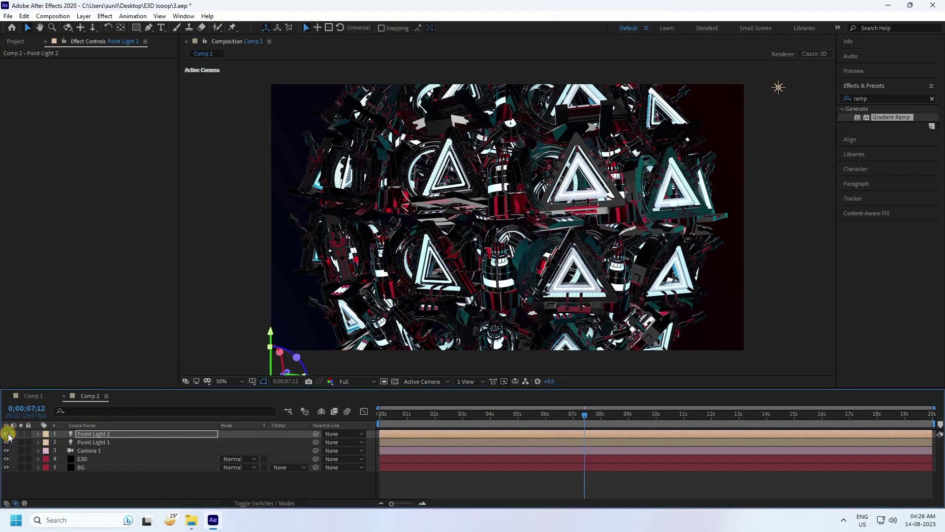
click(7, 434)
click(7, 433)
click(7, 434)
click(7, 434)
click(7, 434)
click(6, 442)
click(7, 443)
click(7, 442)
click(7, 442)
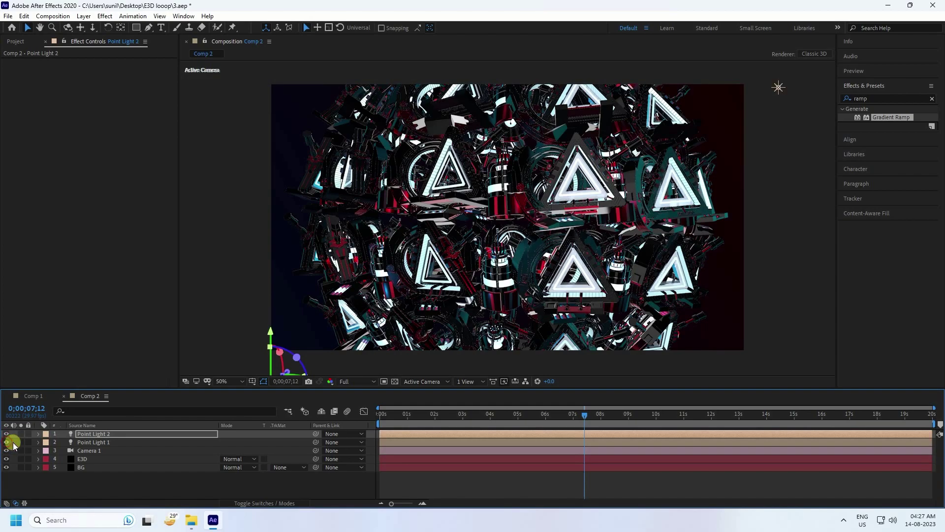
Add a new black solid layer named LIGHT.
right_click(139, 482)
mouse_move(165, 371)
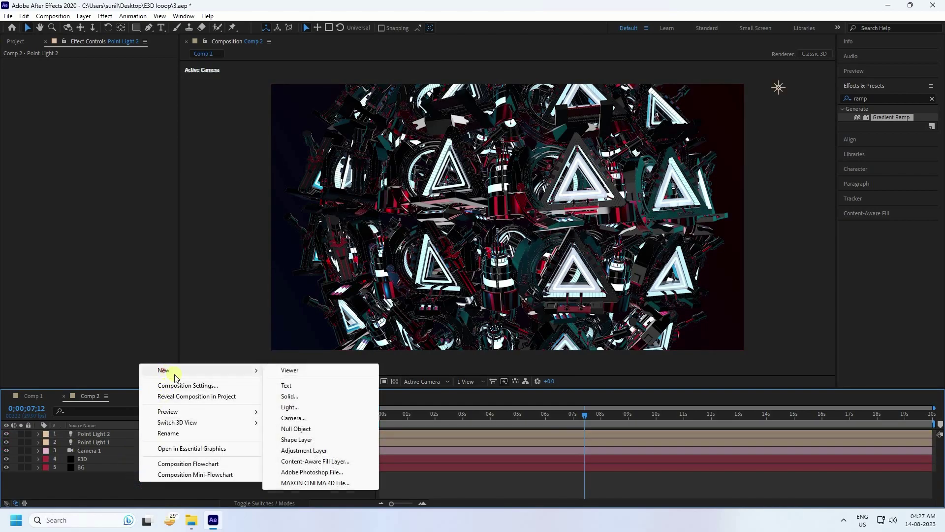
click(290, 397)
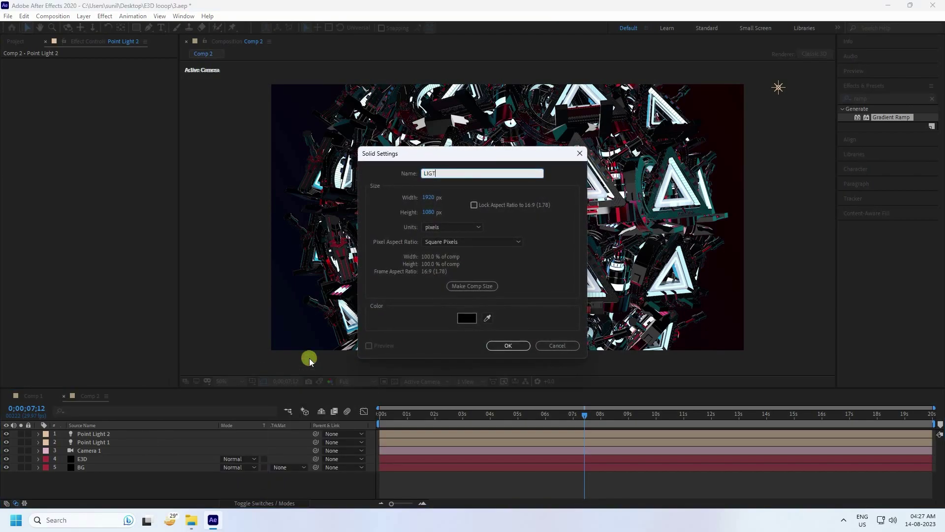
text(LIGHT)
key(Return)
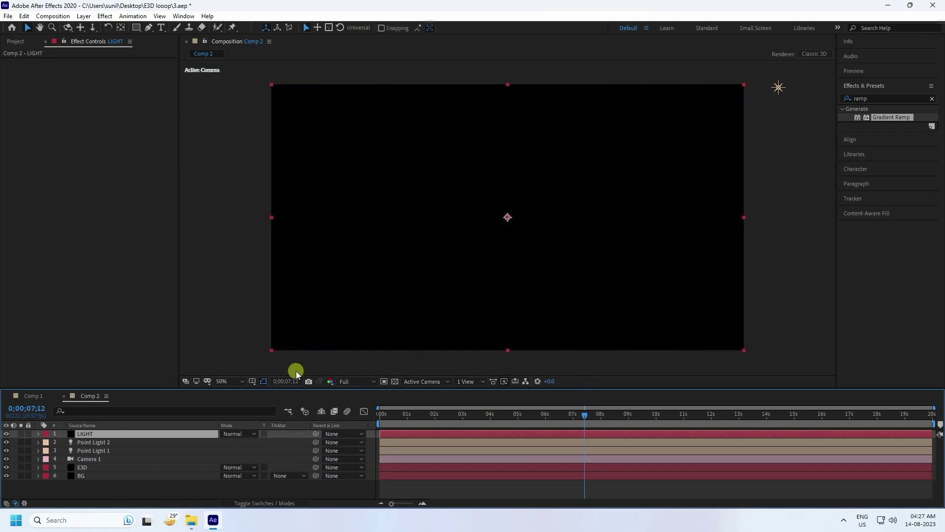
Apply Optical Flares with the Conspiracy FDA preset and place the flare at the bottom-left corner.
click(104, 15)
click(133, 324)
click(279, 335)
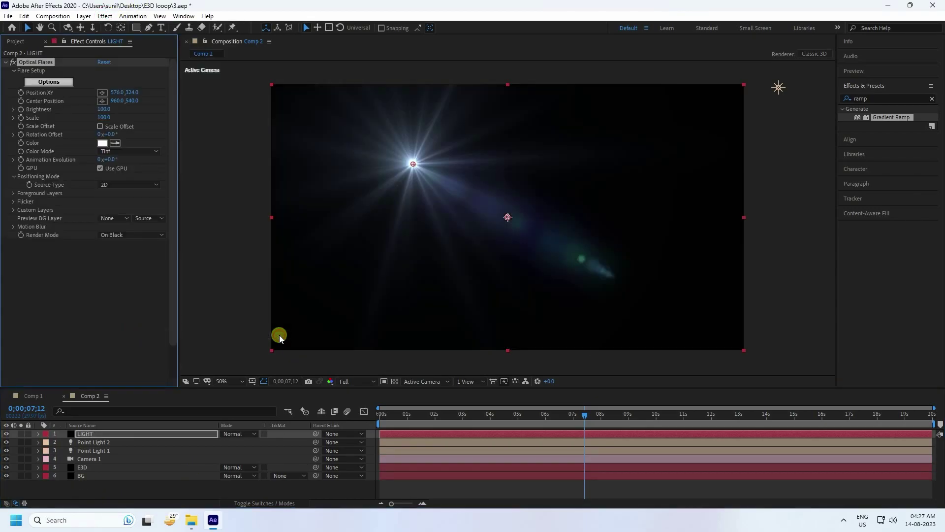
click(48, 82)
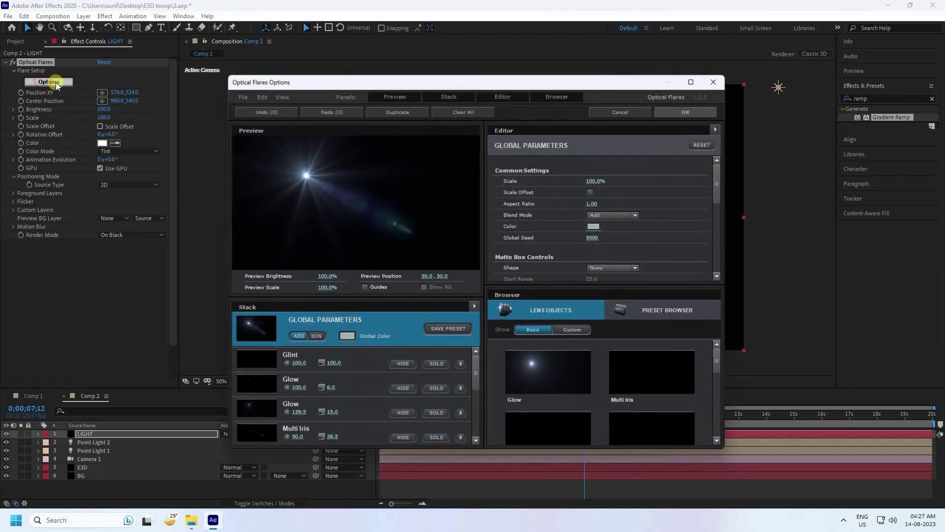
click(692, 83)
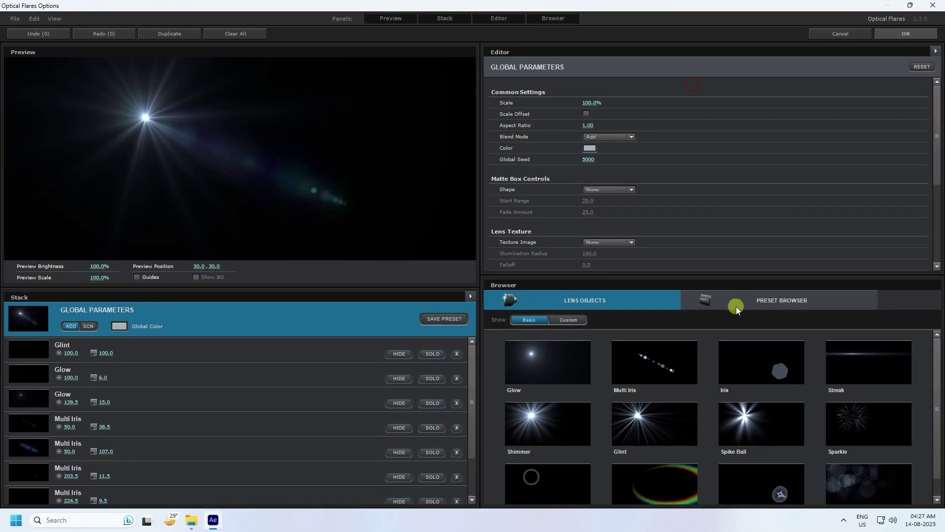
click(722, 302)
double_click(650, 376)
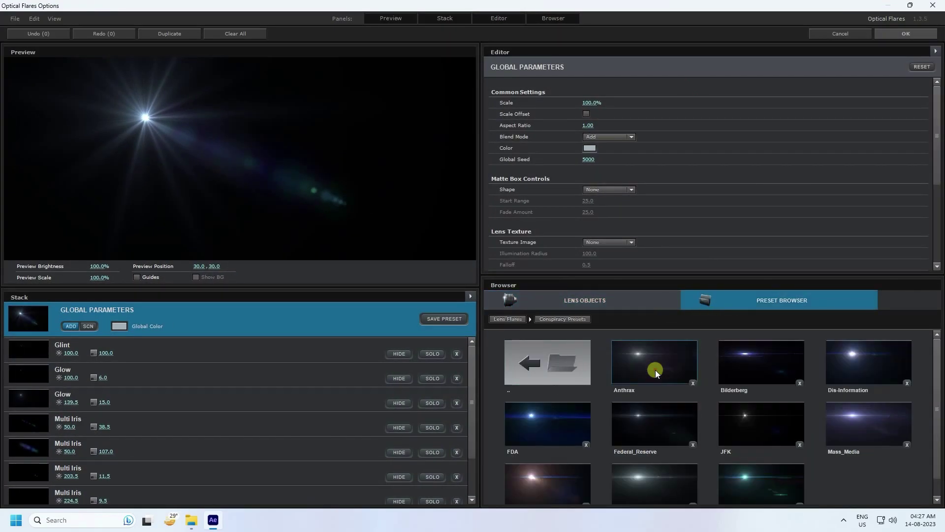
click(537, 414)
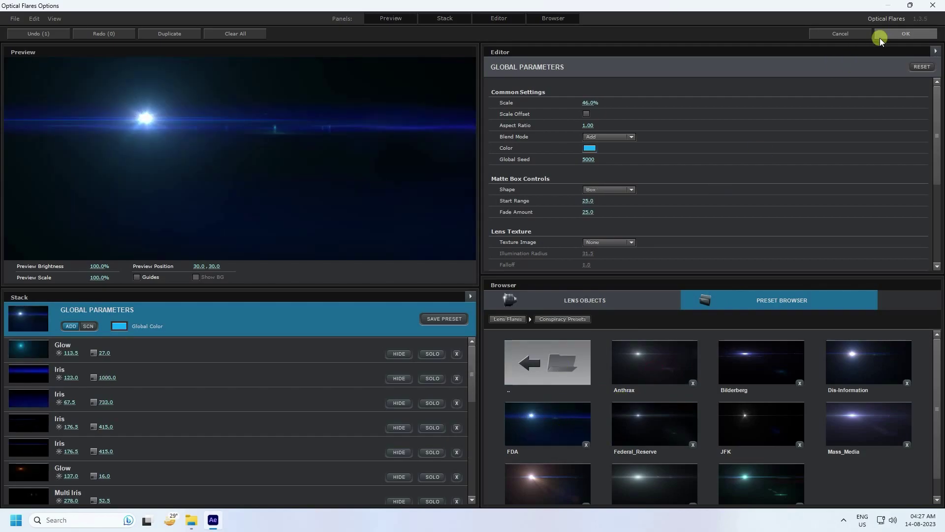
click(893, 34)
drag(408, 167, 255, 327)
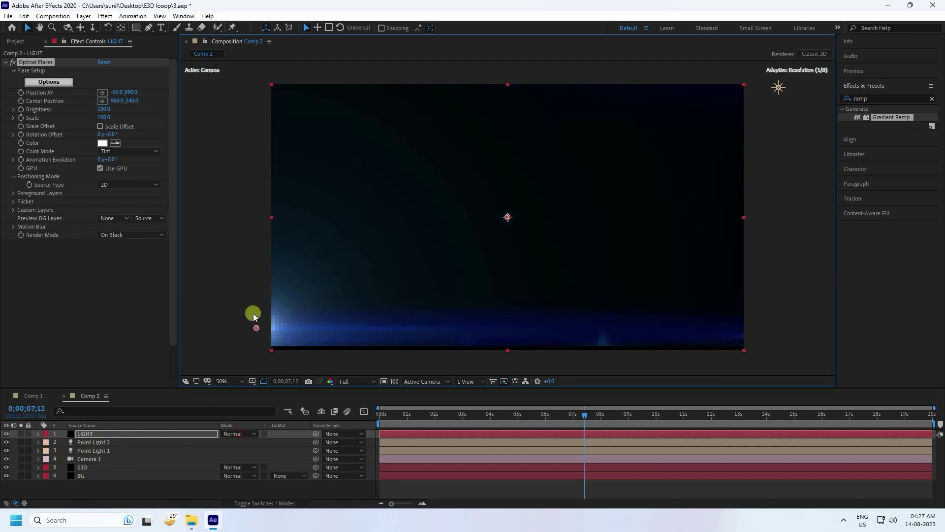
Set the LIGHT layer's blending mode to Add and duplicate it.
click(239, 433)
click(275, 177)
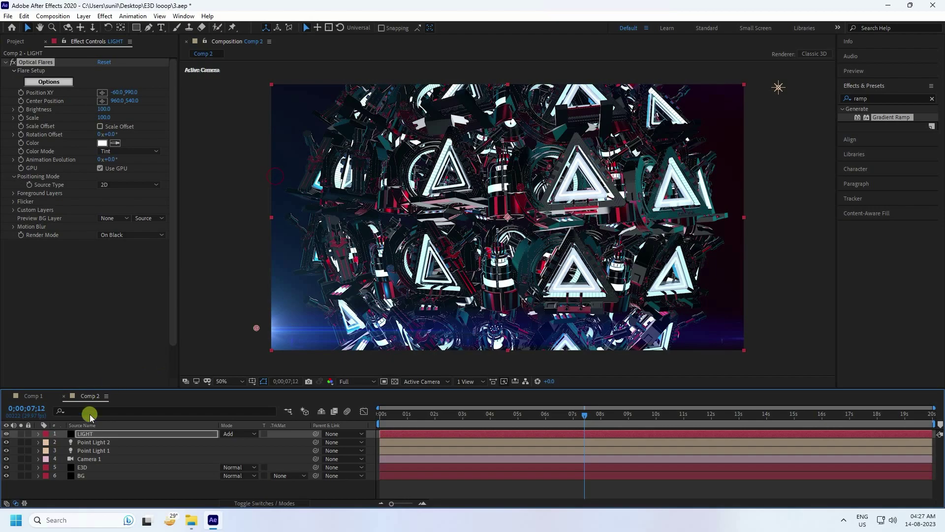
click(91, 437)
key(ctrl+d)
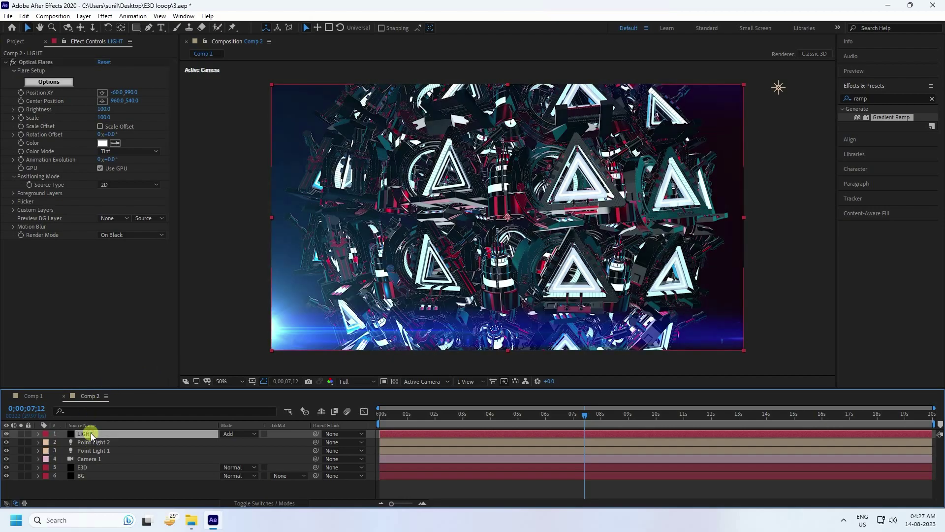
Move the duplicate flare to the top-right, tint it red (hue 0, saturation 100), and preview from the start.
click(34, 62)
mouse_move(253, 325)
mouse_down()
mouse_move(584, 152)
mouse_move(761, 101)
mouse_move(756, 93)
mouse_up()
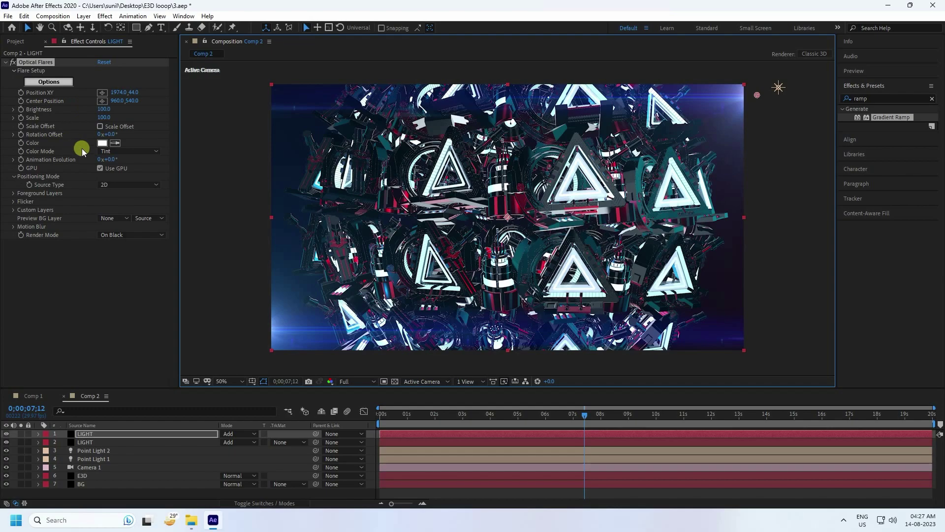
click(98, 143)
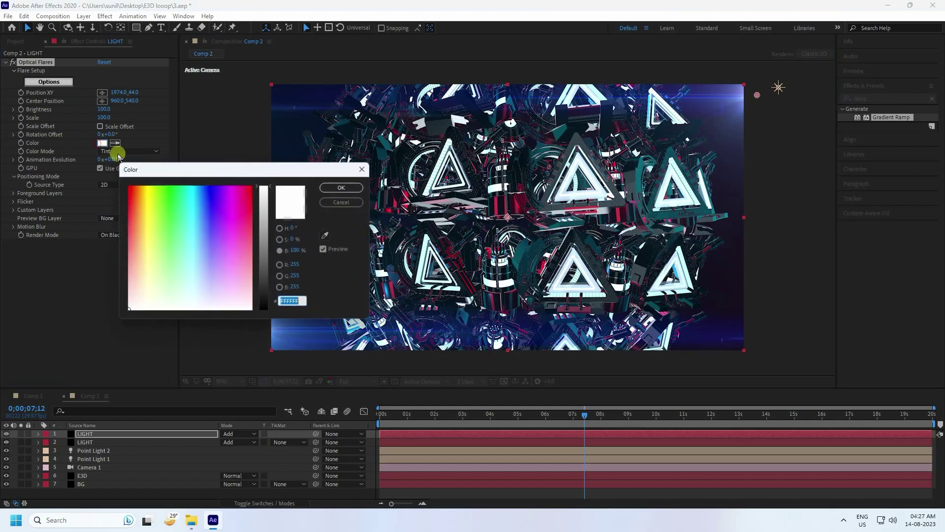
drag(318, 227, 339, 225)
click(295, 230)
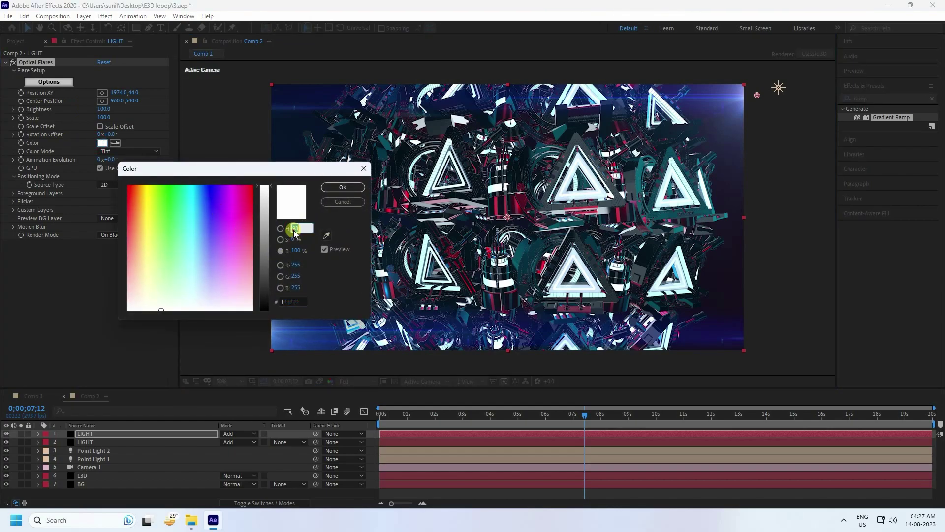
text(0)
key(Tab)
text(100)
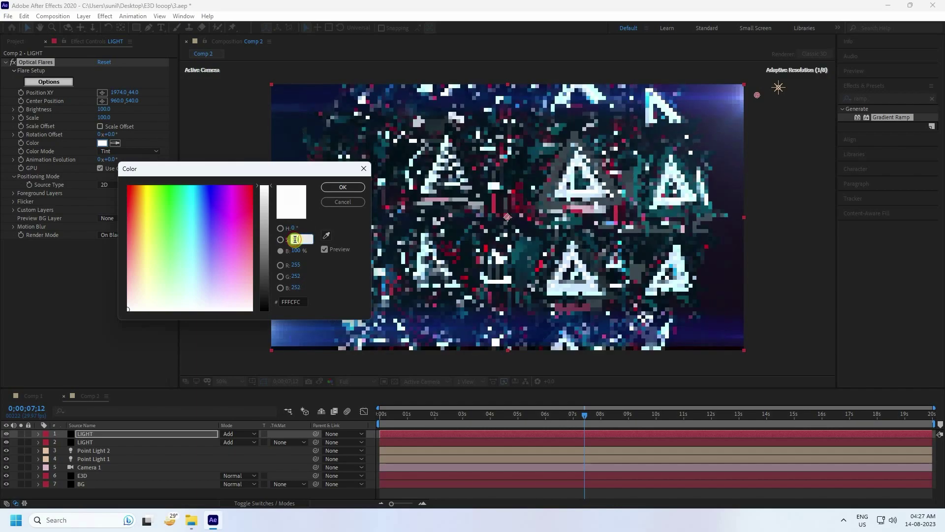
click(341, 189)
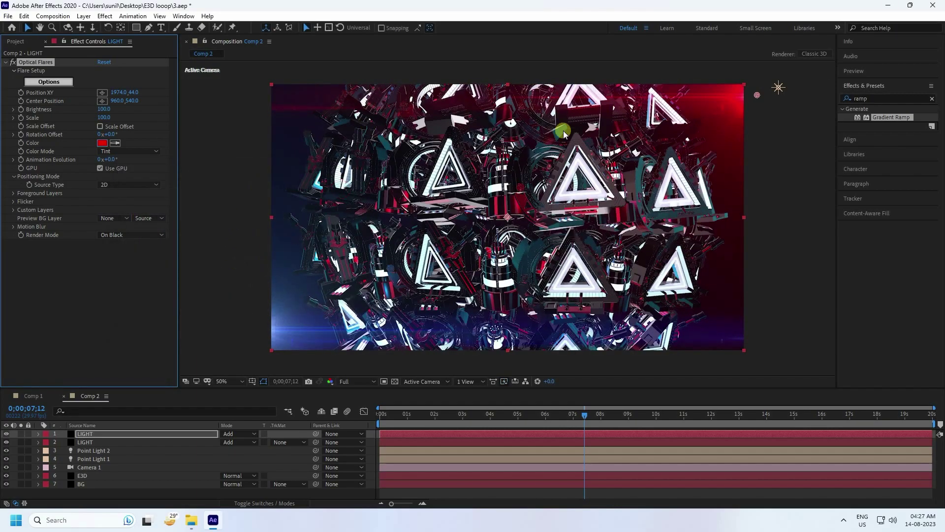
drag(584, 414, 208, 306)
key(space)
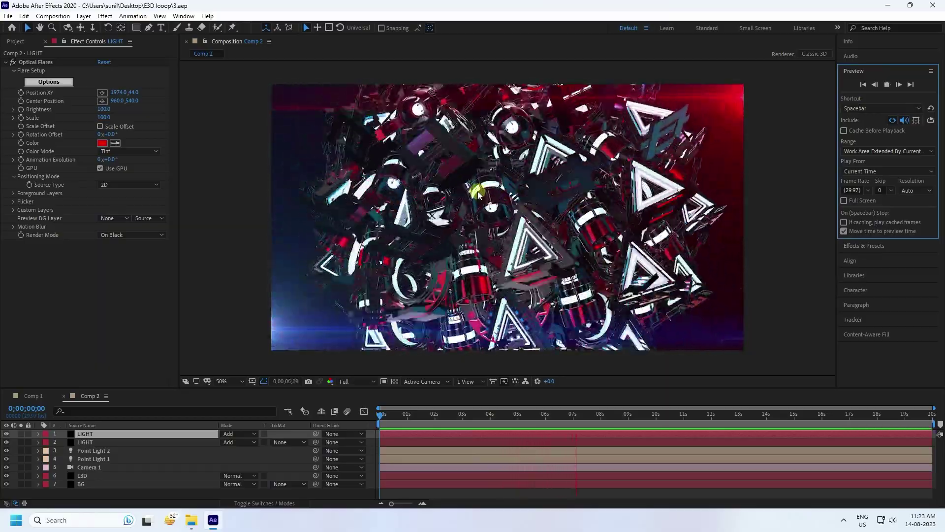
Set E3D's Physical Environment Exposure and Gamma both to 1.25.
click(510, 318)
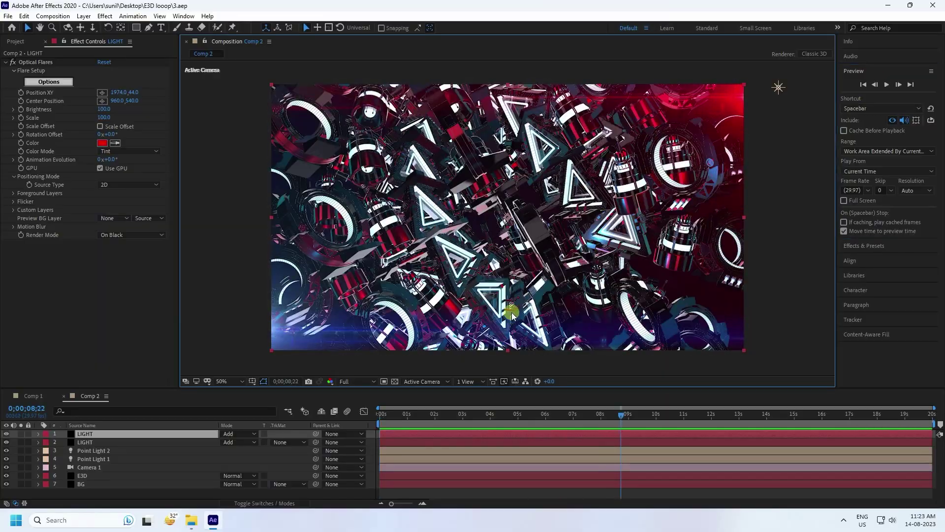
click(82, 476)
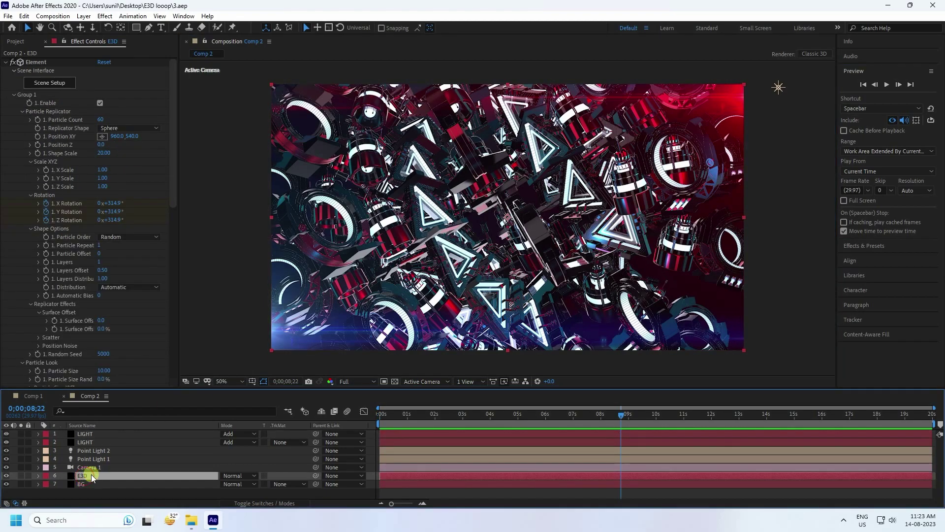
click(14, 95)
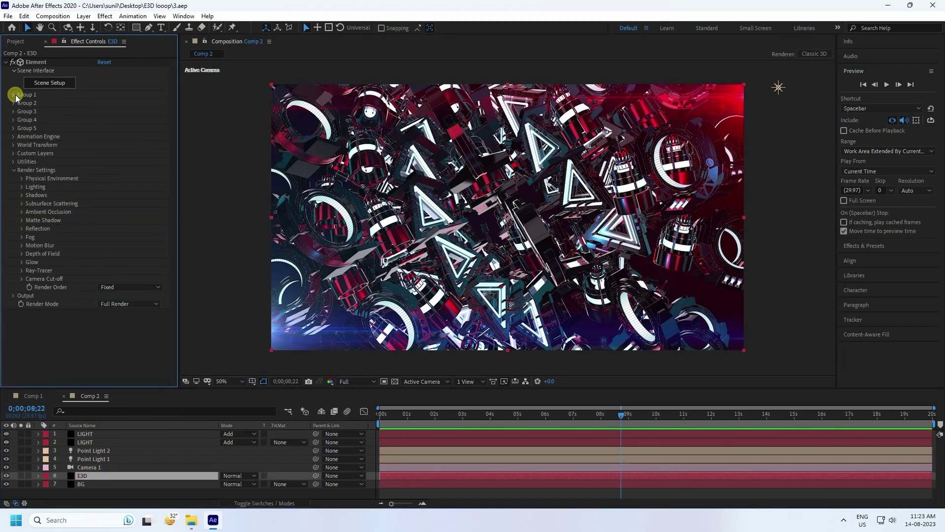
click(14, 170)
click(13, 171)
click(21, 179)
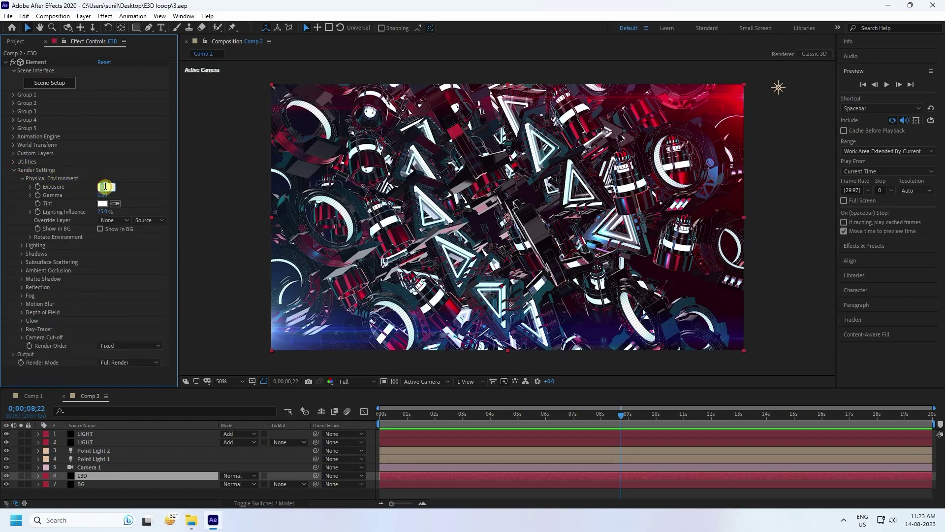
drag(105, 186, 102, 191)
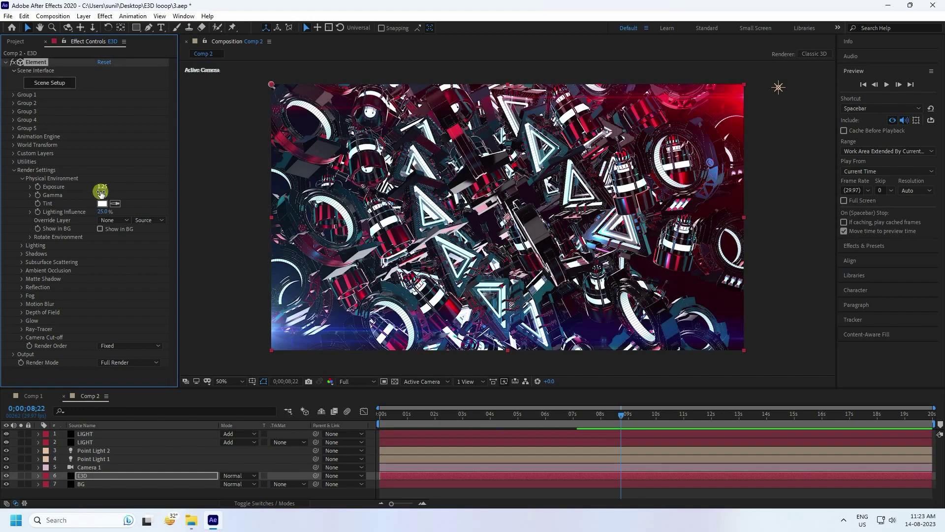
click(105, 196)
text(1.25)
key(Return)
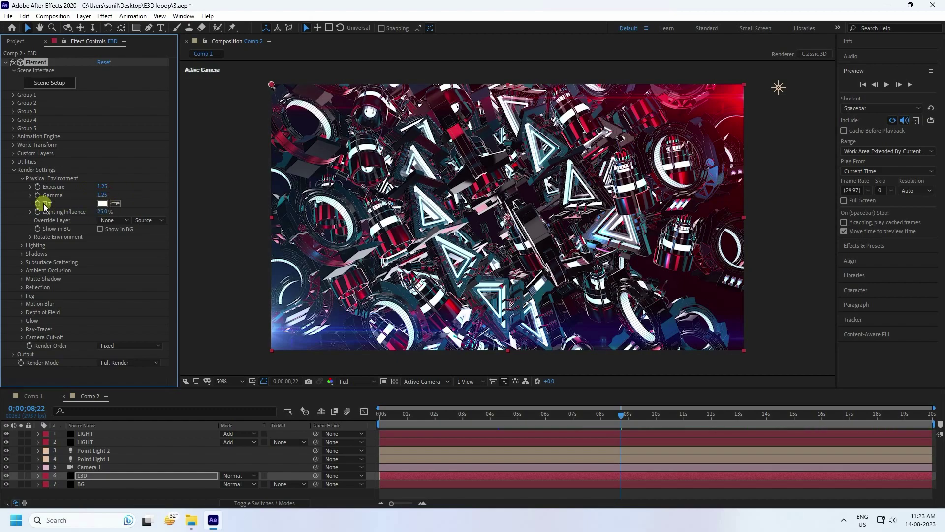
Add the Aqua preset under Element's Lighting settings.
click(22, 178)
click(21, 187)
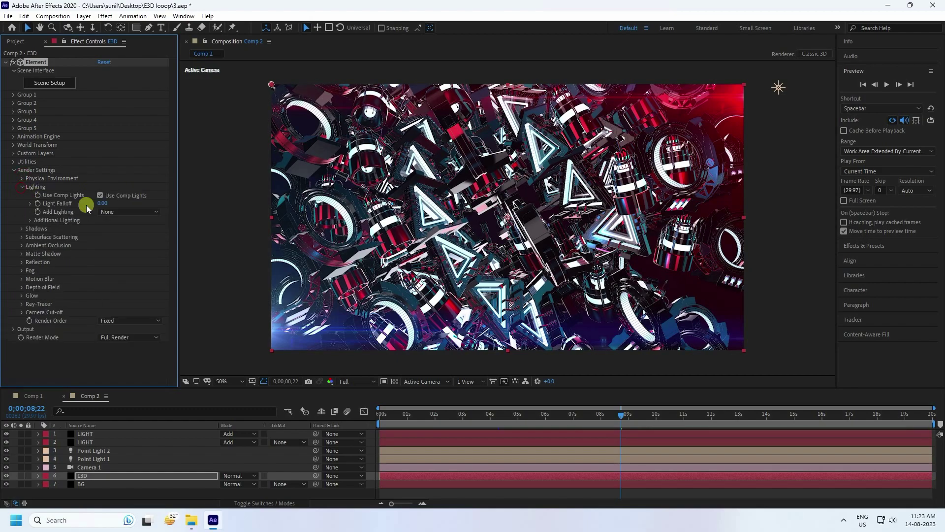
click(148, 212)
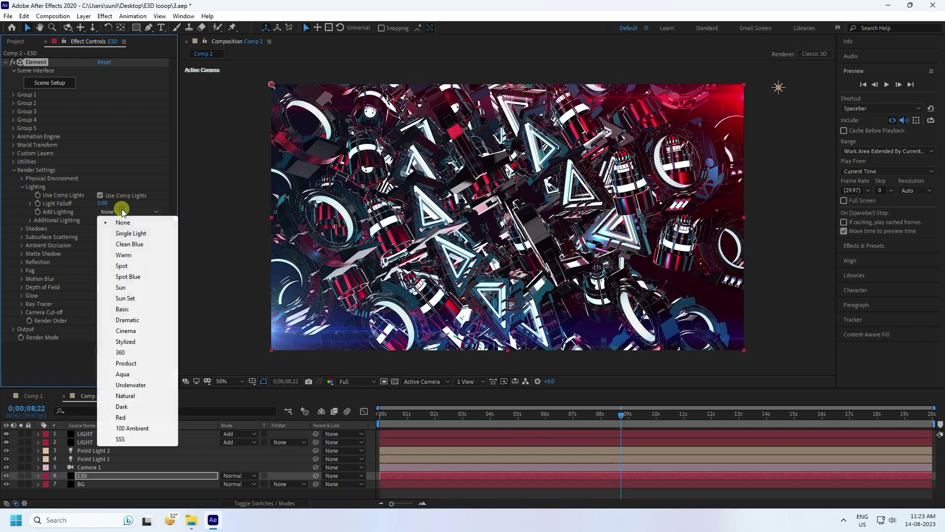
click(127, 375)
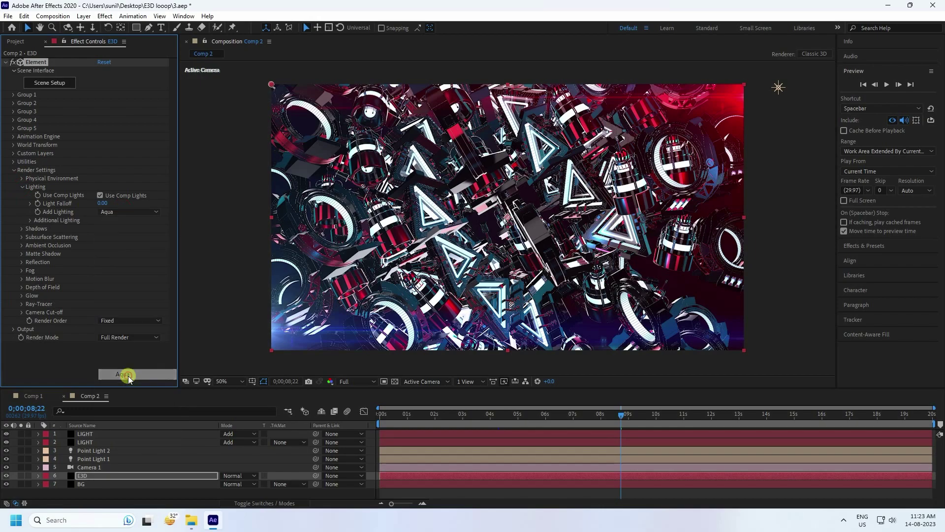
click(21, 187)
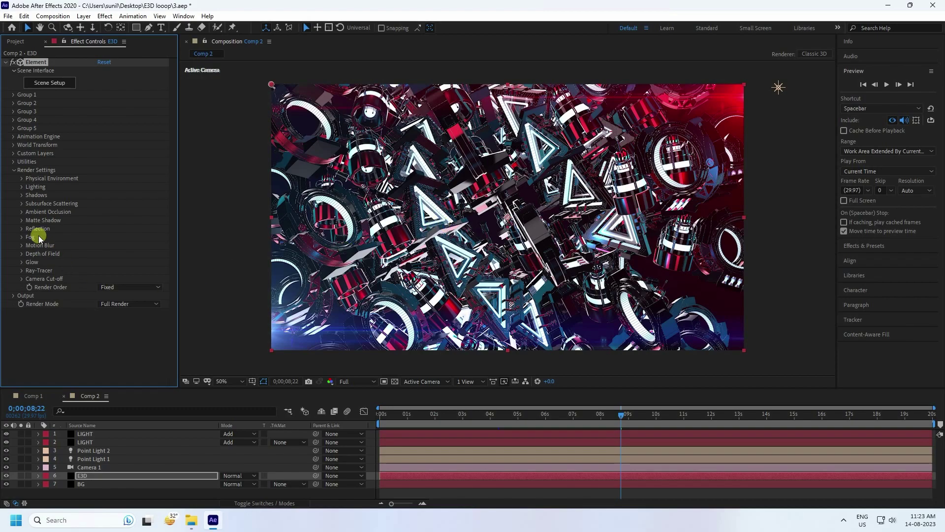
Enable SSAO ambient occlusion (Intensity 5.0, Radius 2.0) and collapse the Render Settings group.
click(22, 212)
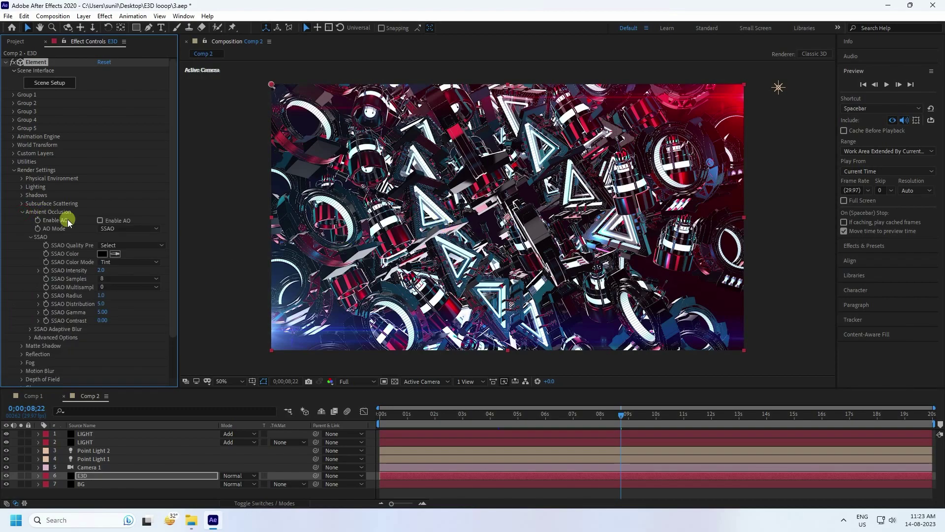
click(100, 220)
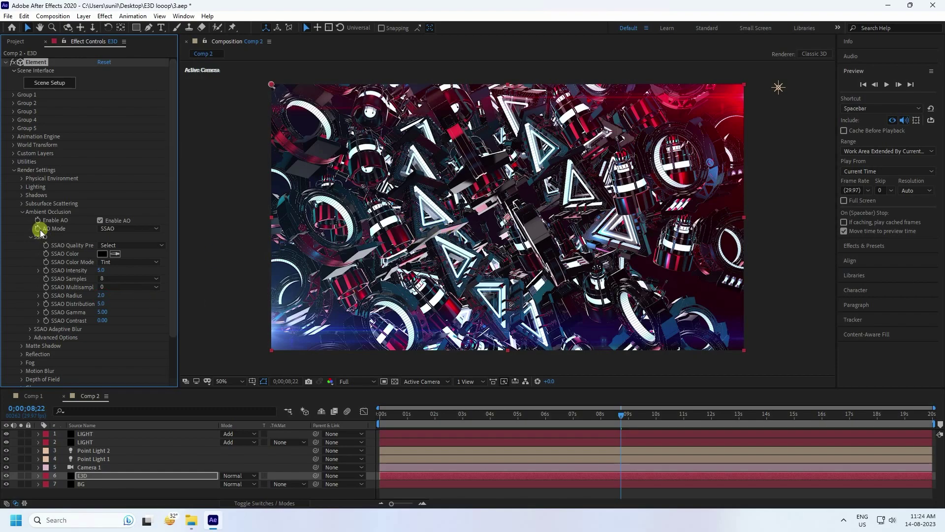
click(14, 169)
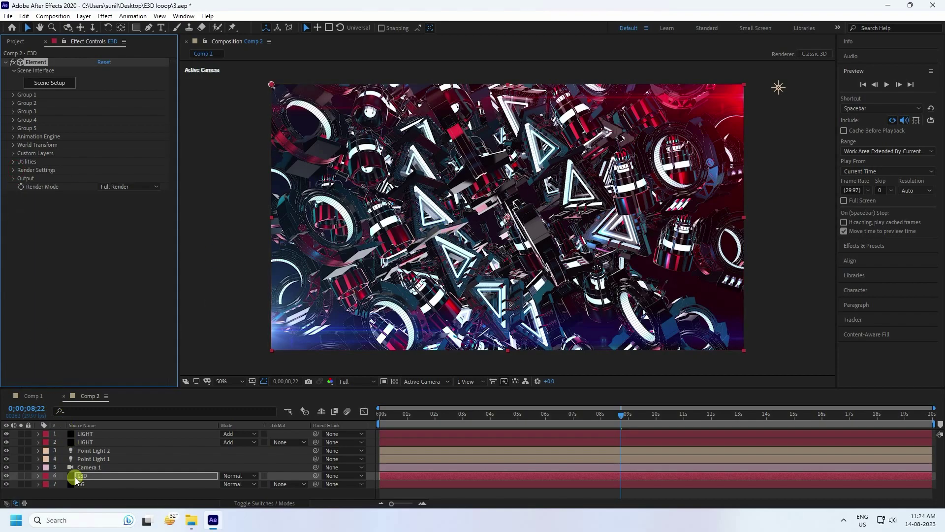
Duplicate the E3D layer and rename the top copy 'E3D GLOW'.
click(81, 476)
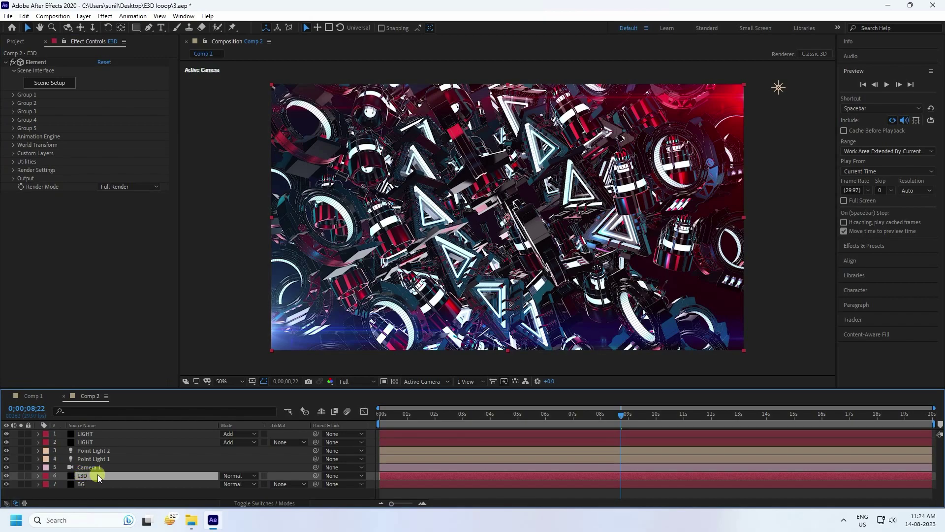
key(ctrl+d)
right_click(90, 475)
click(114, 458)
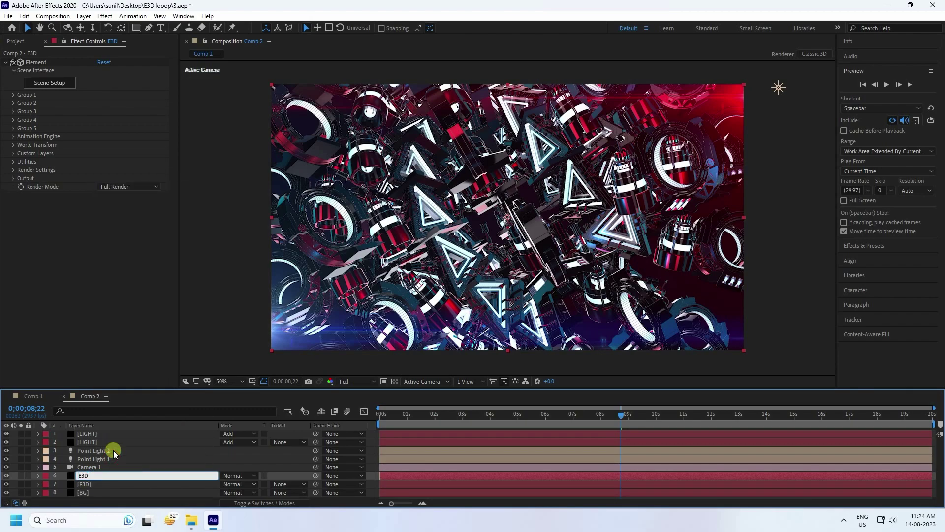
text(GLOW)
key(Return)
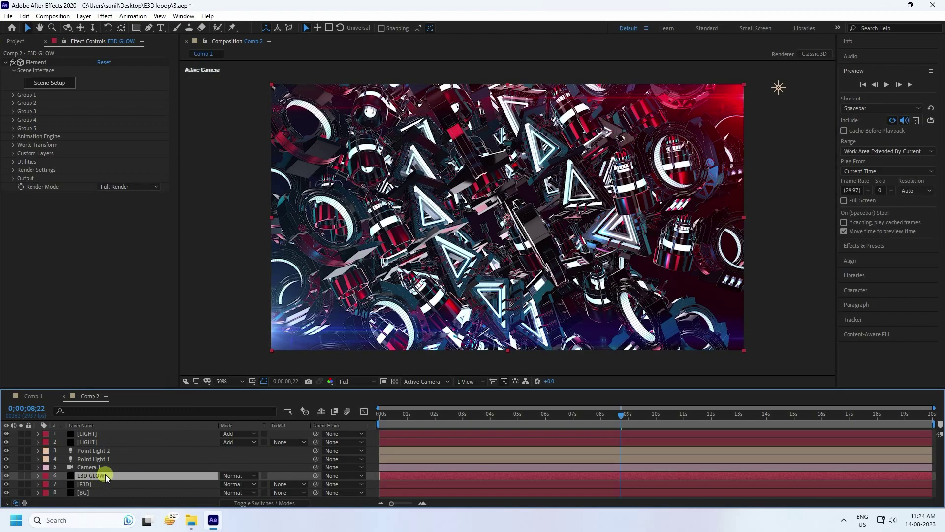
Set Element's Output Show option on E3D GLOW to Illumination only.
click(14, 178)
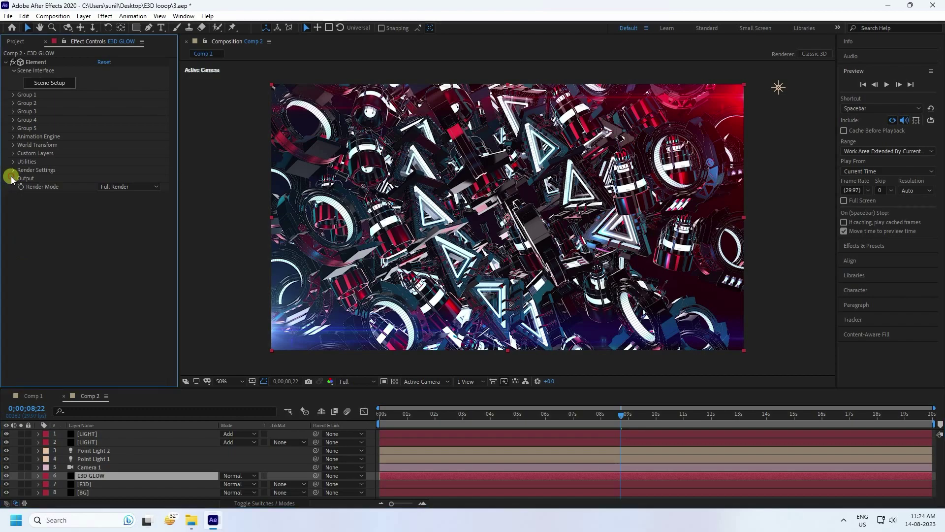
click(121, 186)
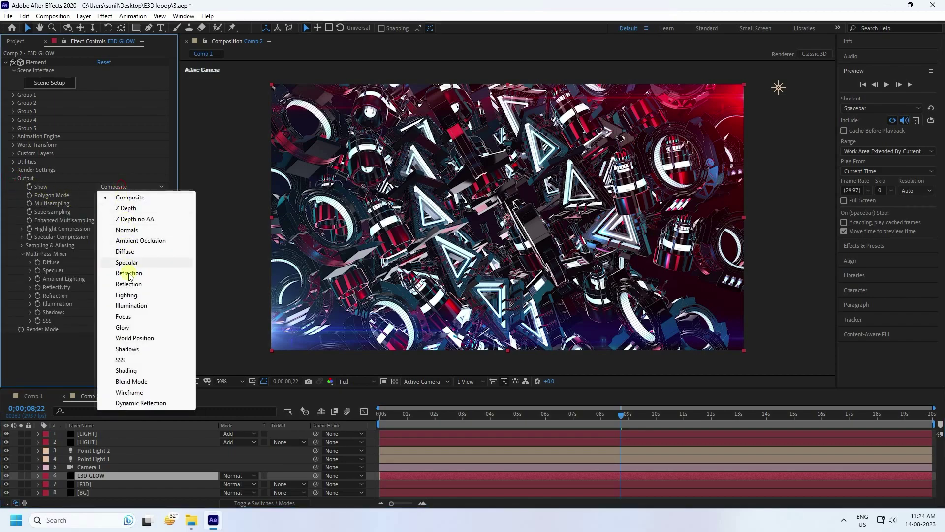
click(131, 306)
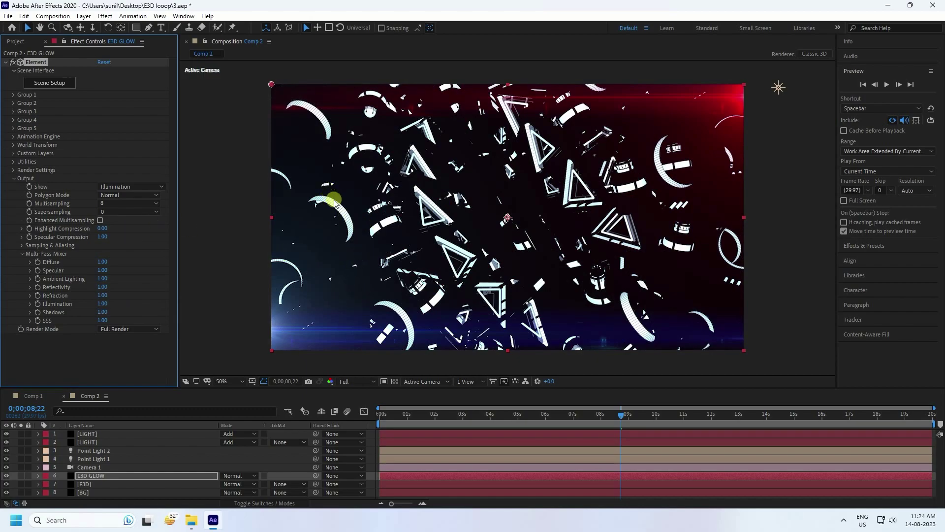
click(14, 178)
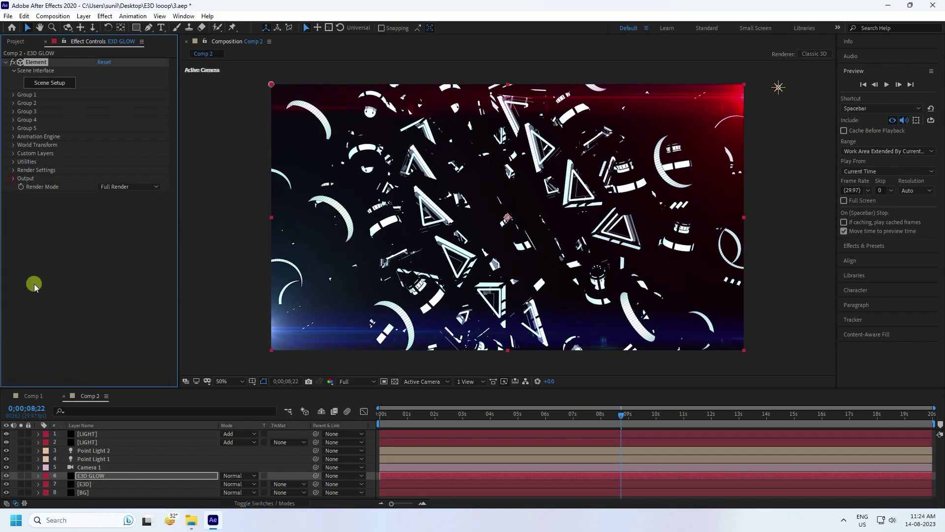
Set the E3D GLOW layer's blend mode to Add.
click(90, 476)
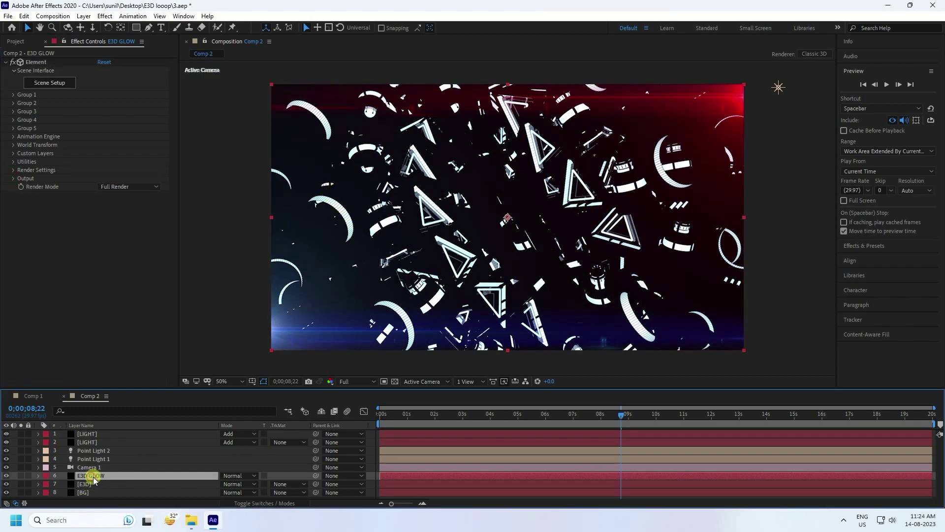
click(236, 476)
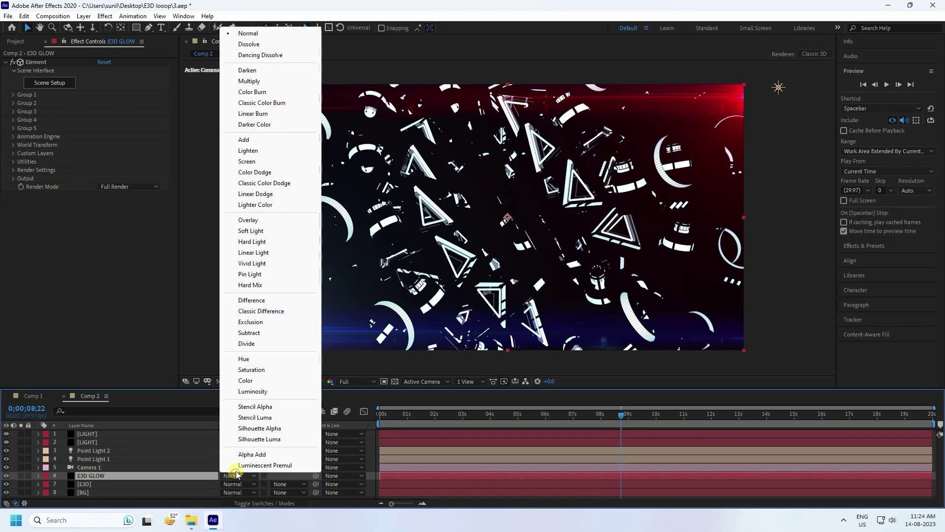
click(245, 141)
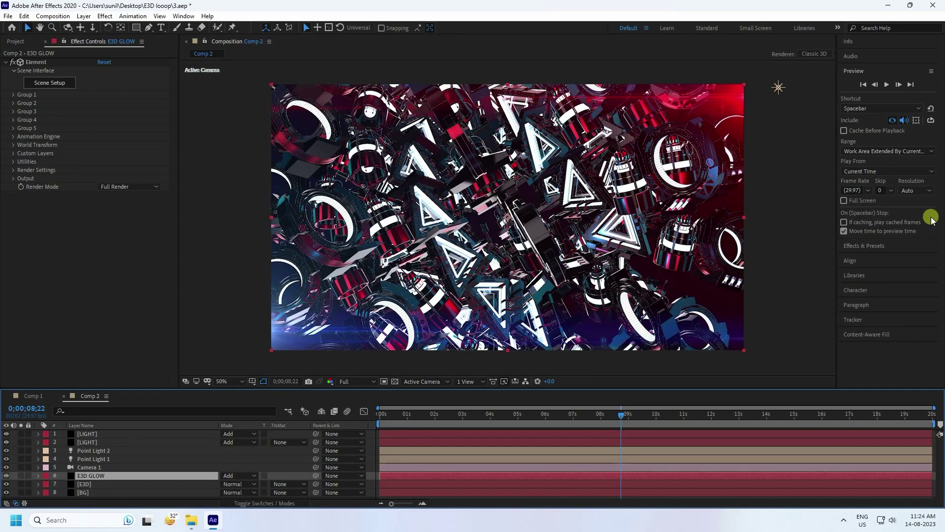
click(859, 244)
Search 'glow' in Effects & Presets and apply Glow to the E3D GLOW layer.
click(873, 98)
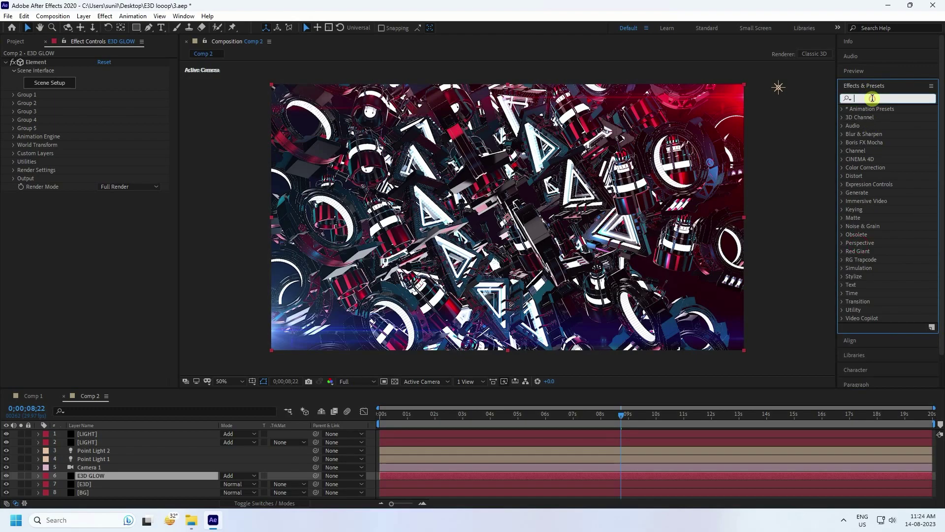
text(glow)
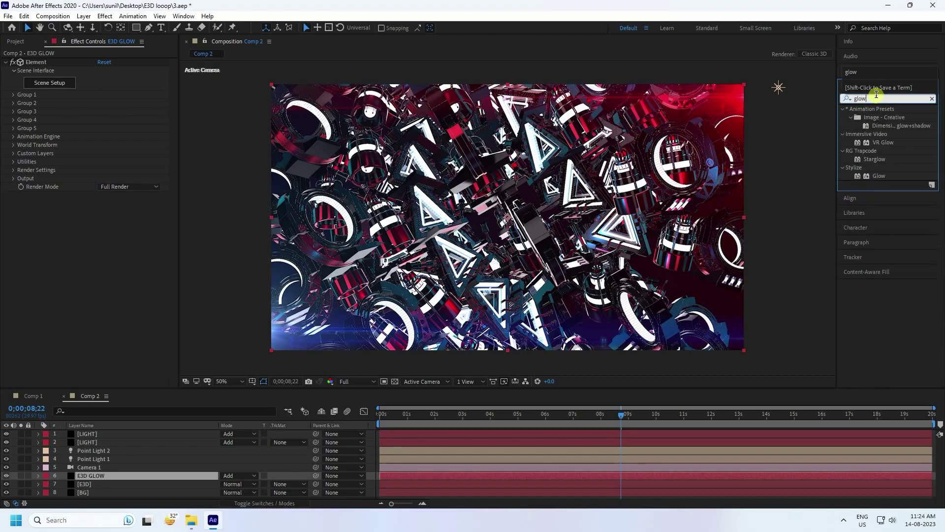
click(867, 177)
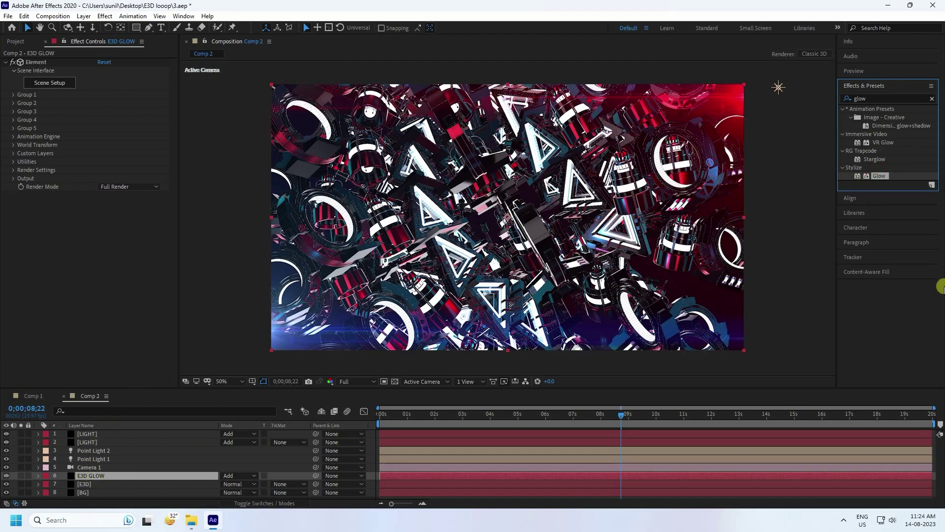
drag(877, 176, 107, 478)
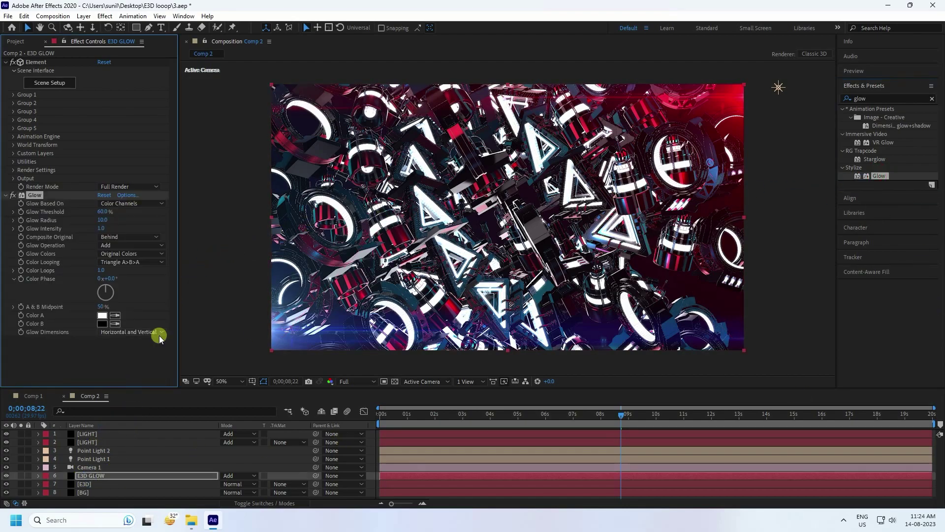
Set Glow Threshold to 100%, keep Radius at 100, and set Intensity to 2.0.
click(102, 212)
text(10)
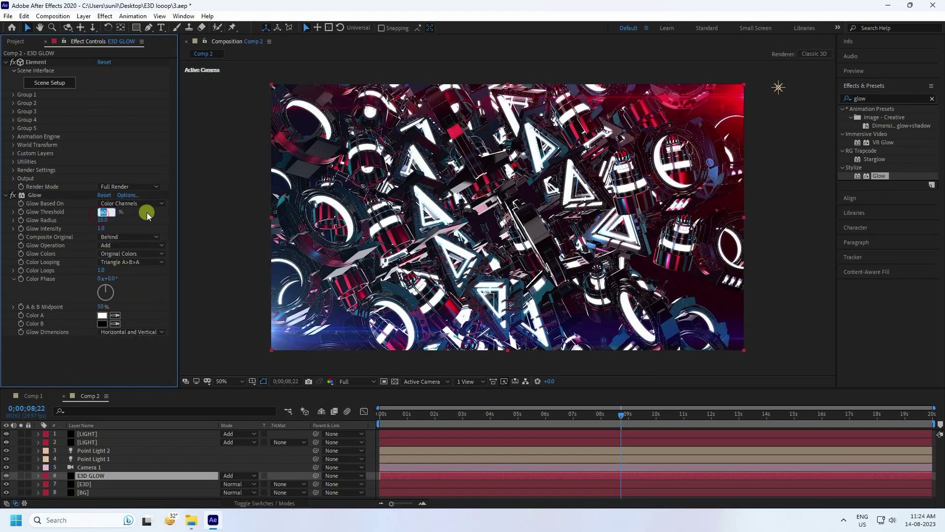
text(0)
key(Tab)
text(100)
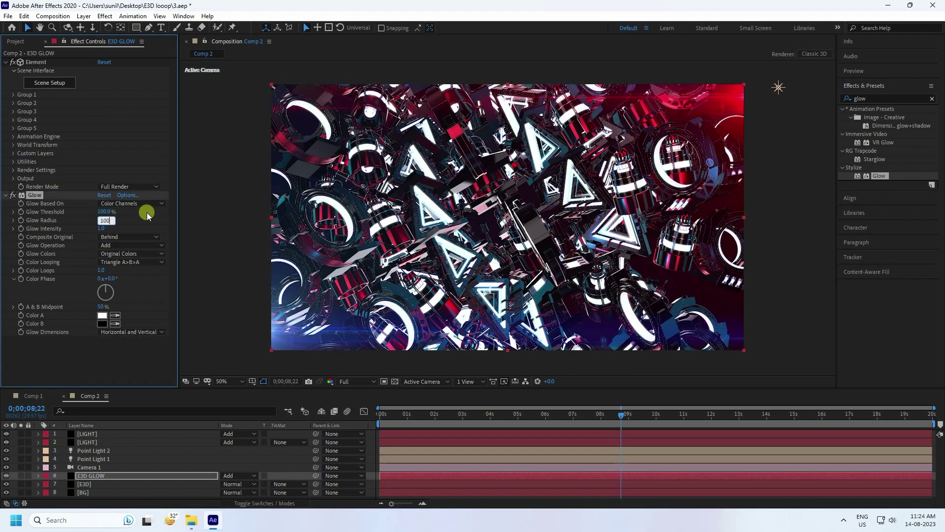
key(Tab)
text(2)
key(Return)
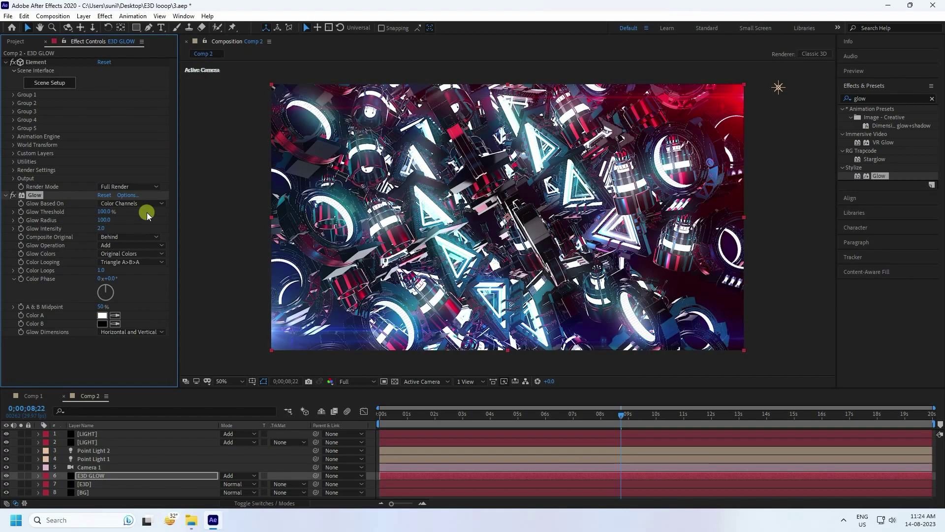
click(6, 195)
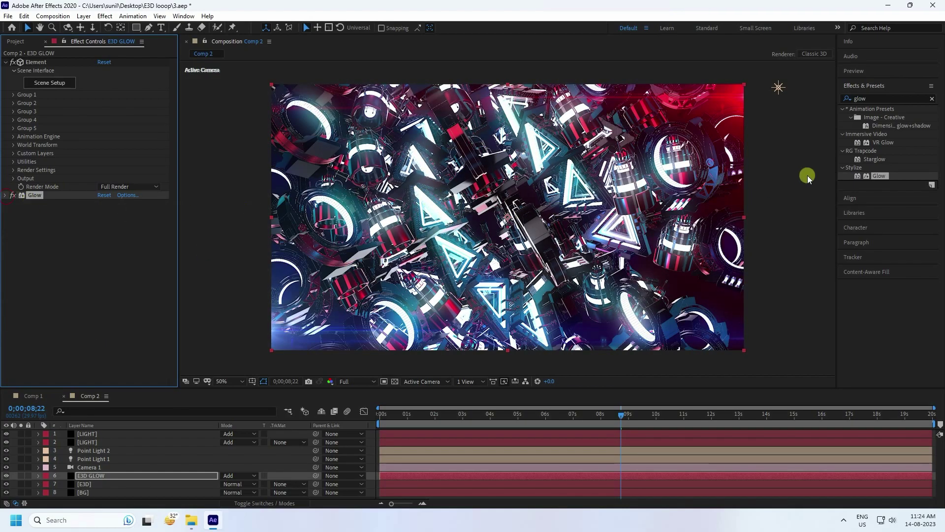
Search 'expo' and apply the Color Correction Exposure effect to E3D GLOW.
double_click(866, 99)
text(expo)
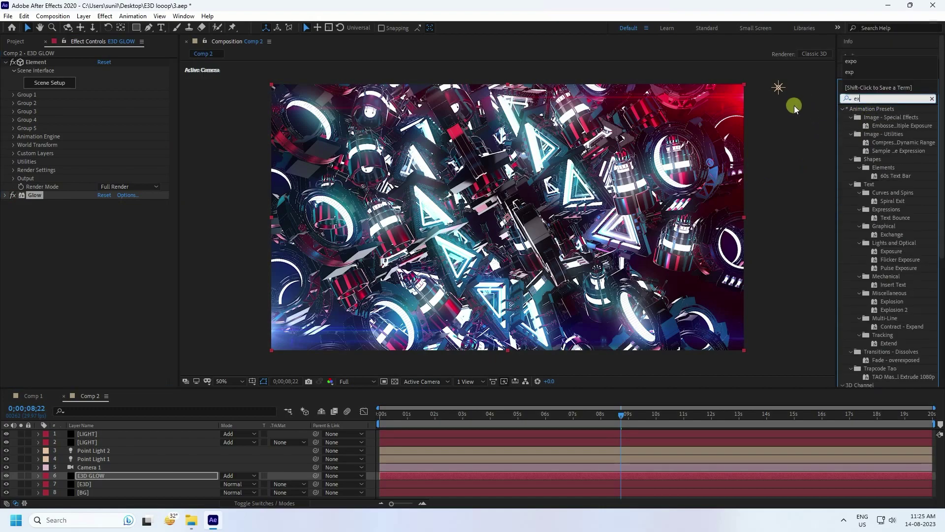
click(893, 200)
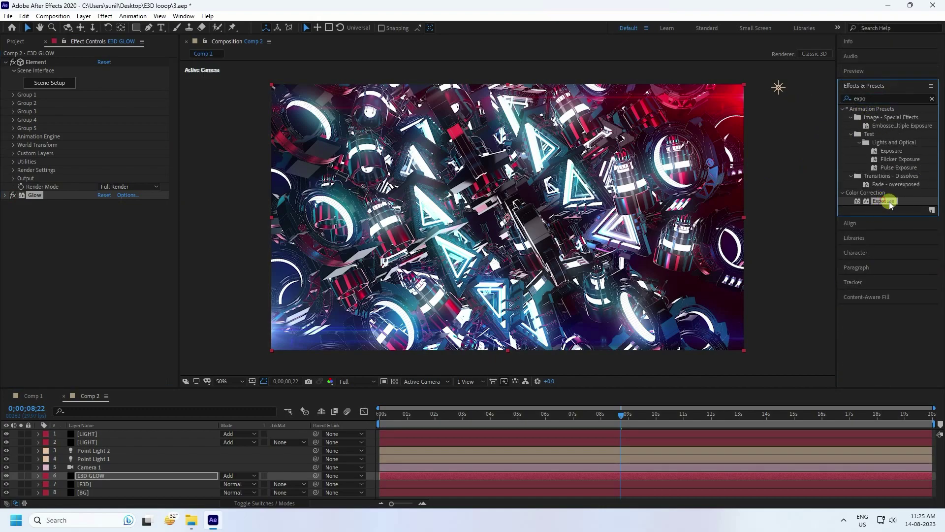
drag(893, 201, 96, 318)
Set Exposure to 1.00 and preview the animation from the start.
click(102, 228)
text(1)
key(Return)
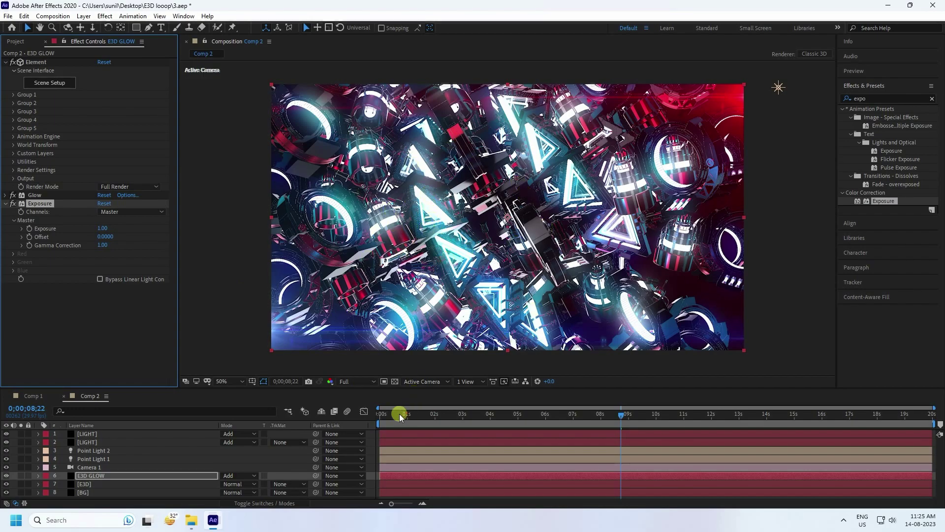
drag(407, 413, 280, 408)
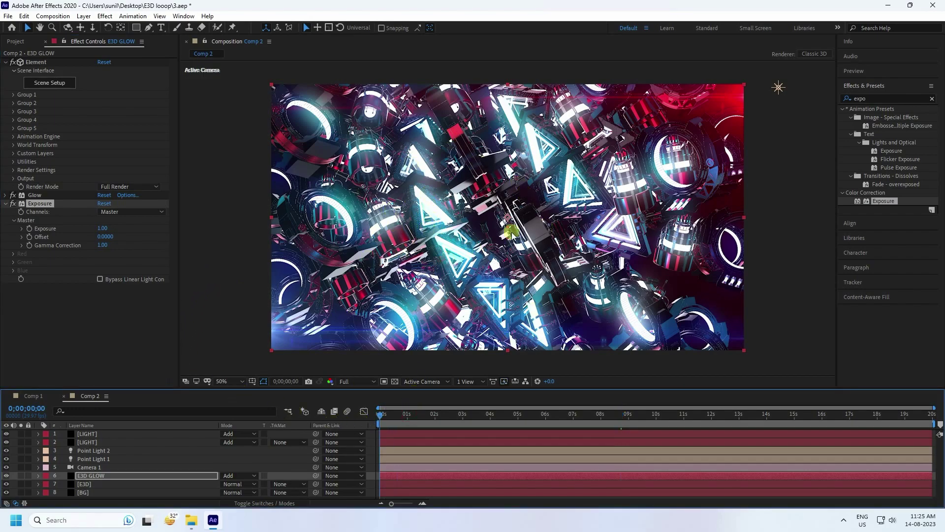
key(space)
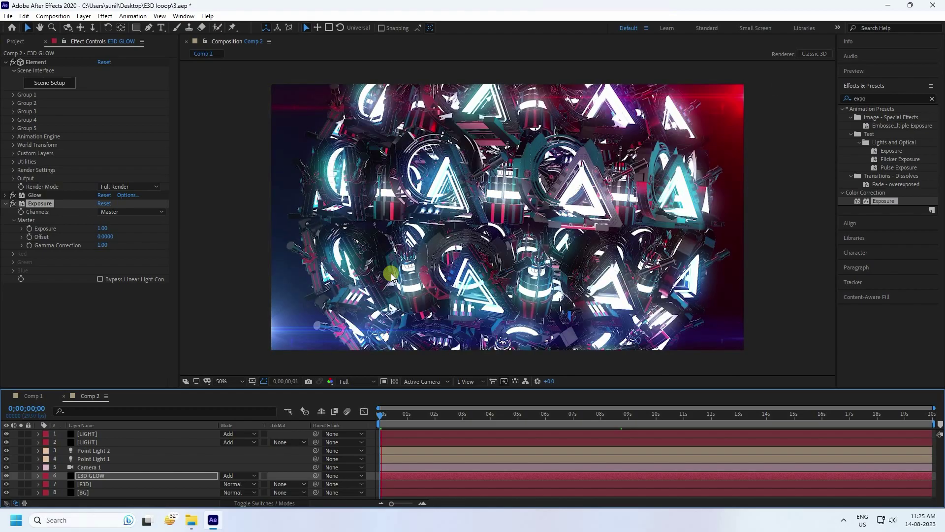